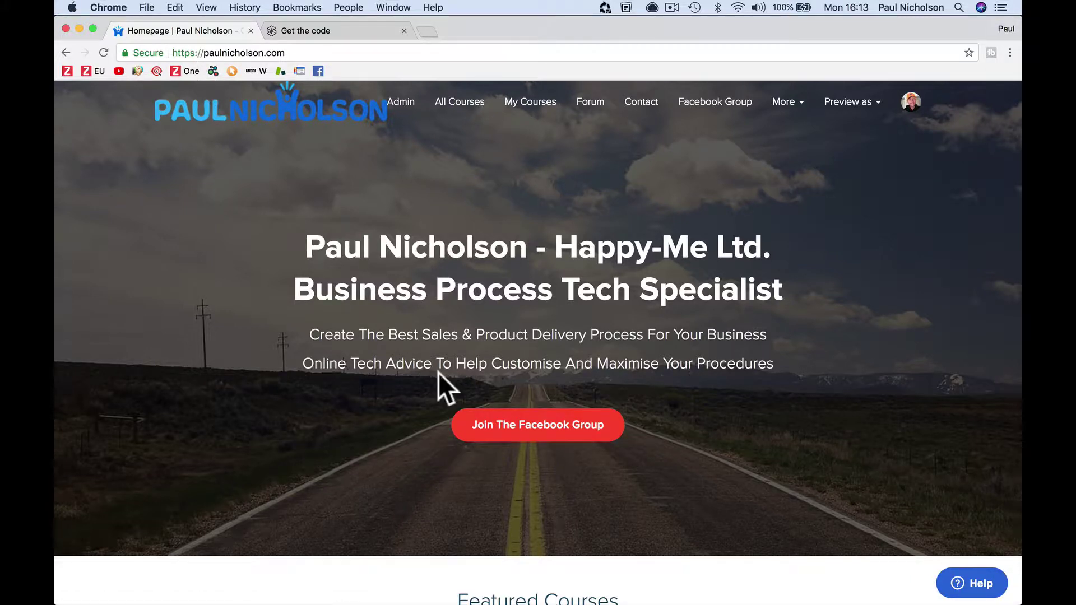
- Scroll the school homepage down to the footer to reach the Privacy Policy link
scroll(439, 372, "down", 15)
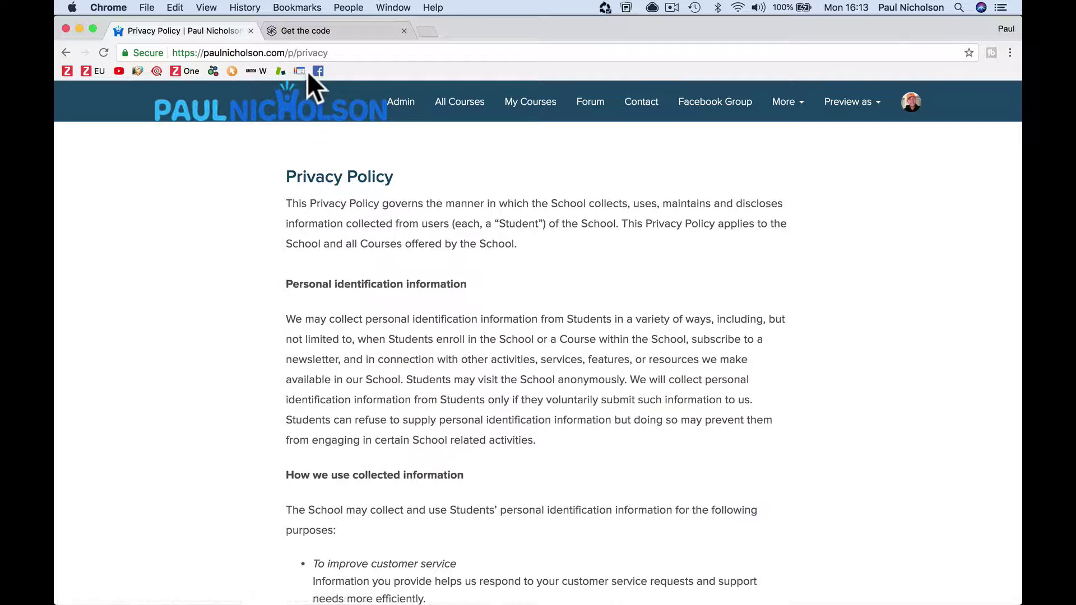
- Select the Privacy Policy page's /p/privacy web address in the address bar
left_click(289, 53)
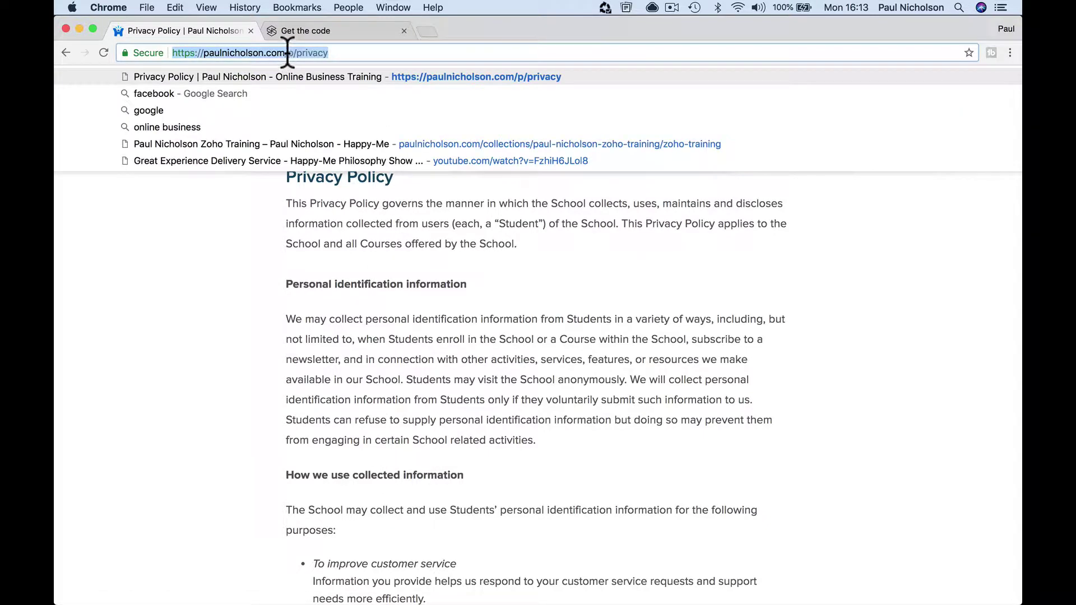
left_click(289, 53)
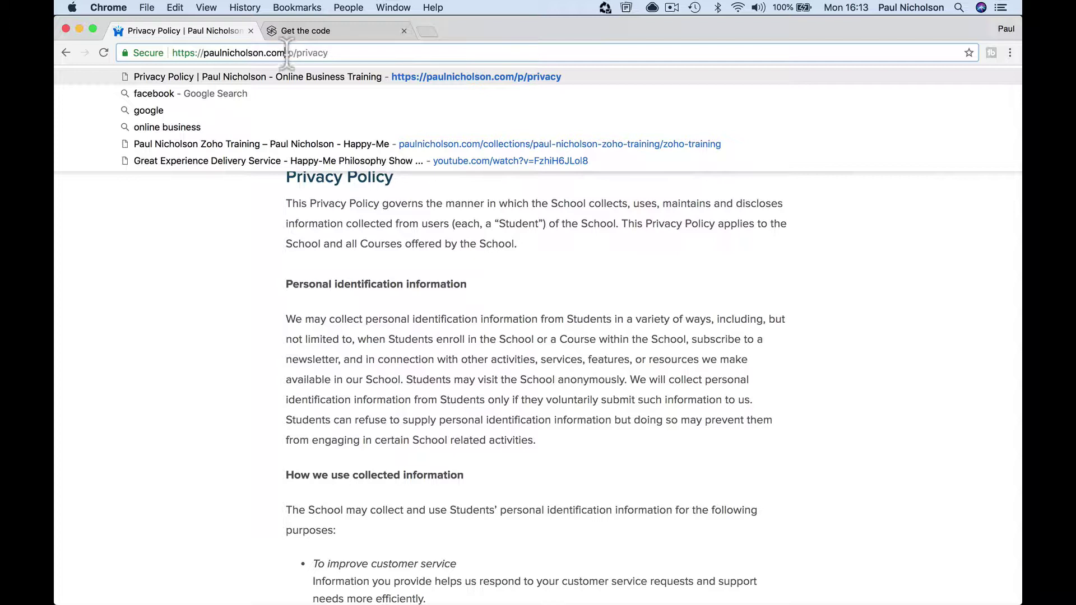
left_click_drag(287, 52, 366, 52)
left_click(254, 249)
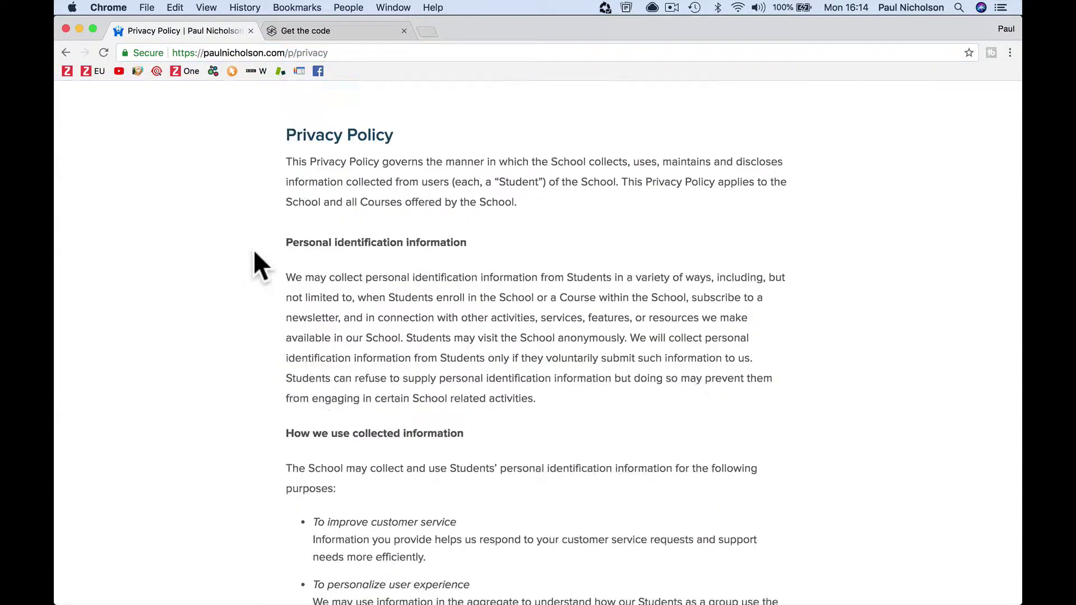
scroll(253, 250, "down", 15)
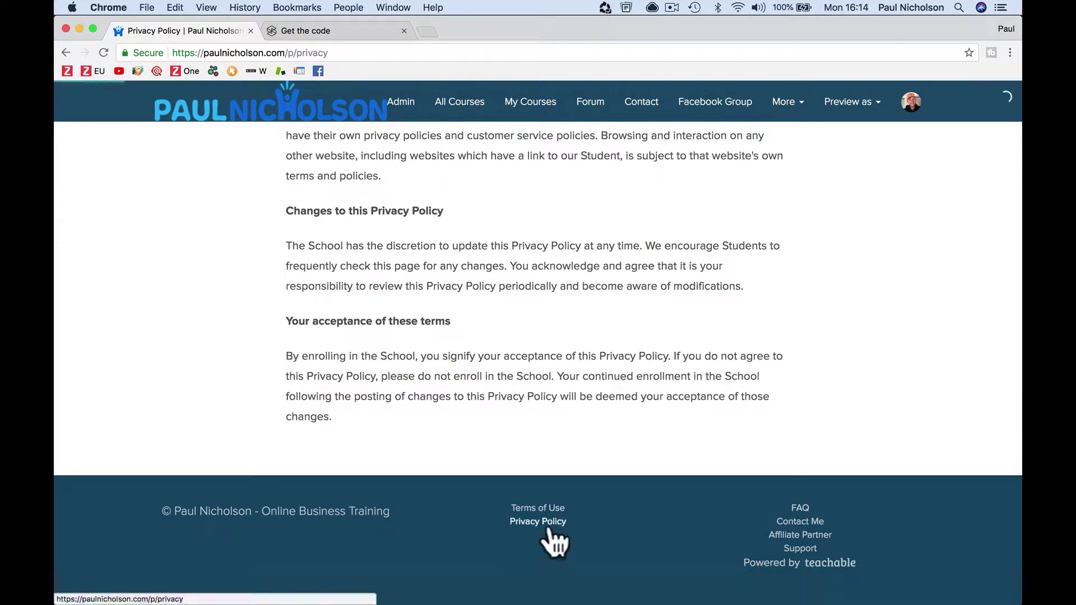
scroll(402, 280, "up", 15)
- Copy the privacy policy address and bring up the Cookie Consent download page
left_click(287, 53)
right_click(287, 52)
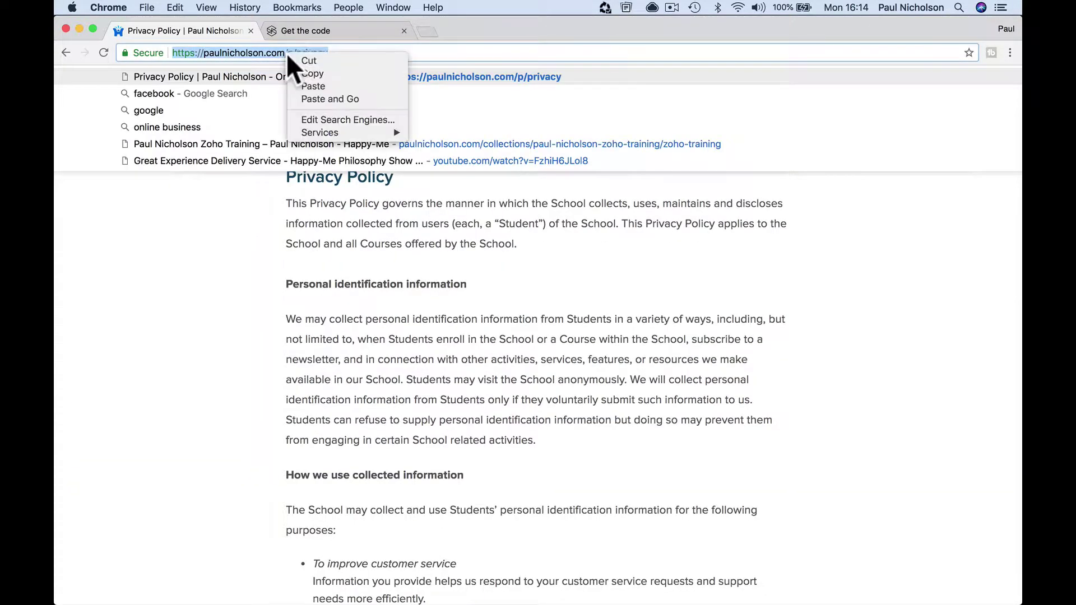
left_click(300, 70)
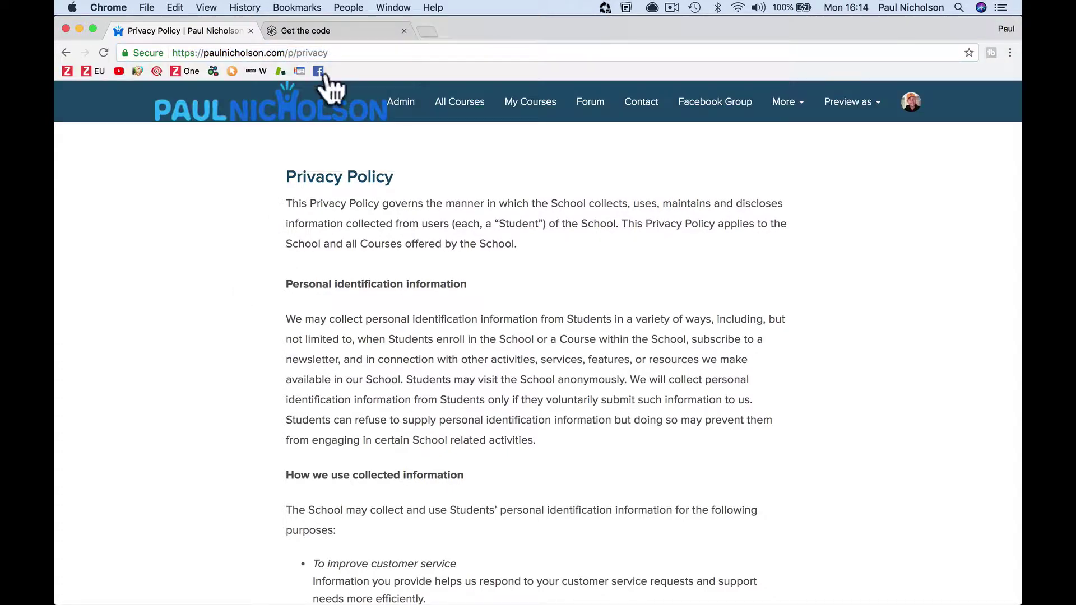
left_click(342, 34)
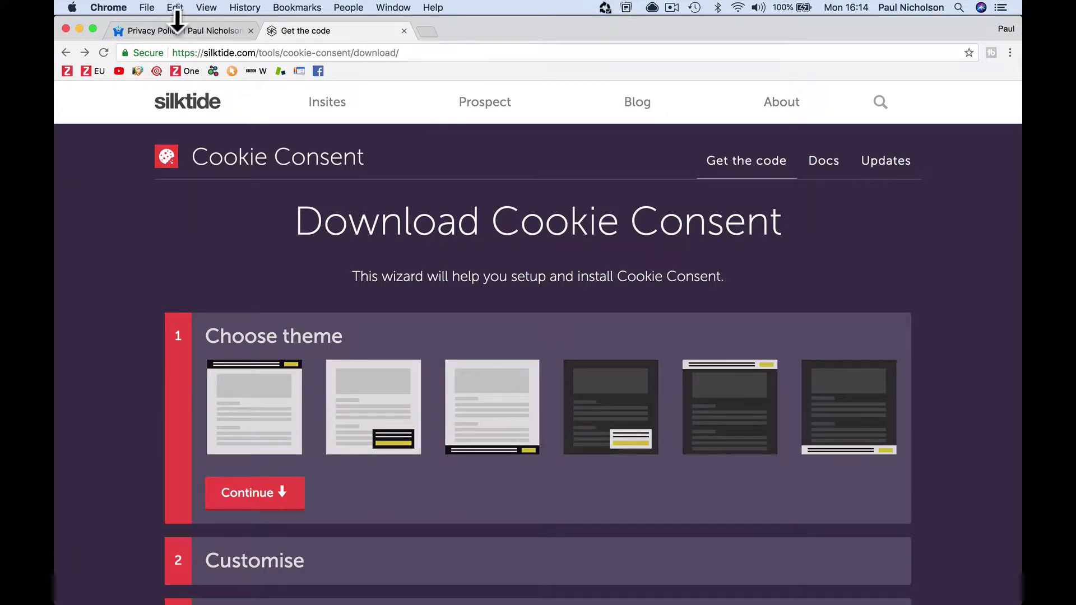
- Pick the dark floating banner theme in Silktide's wizard, previewing its 'Got it!' notice
left_click(170, 29)
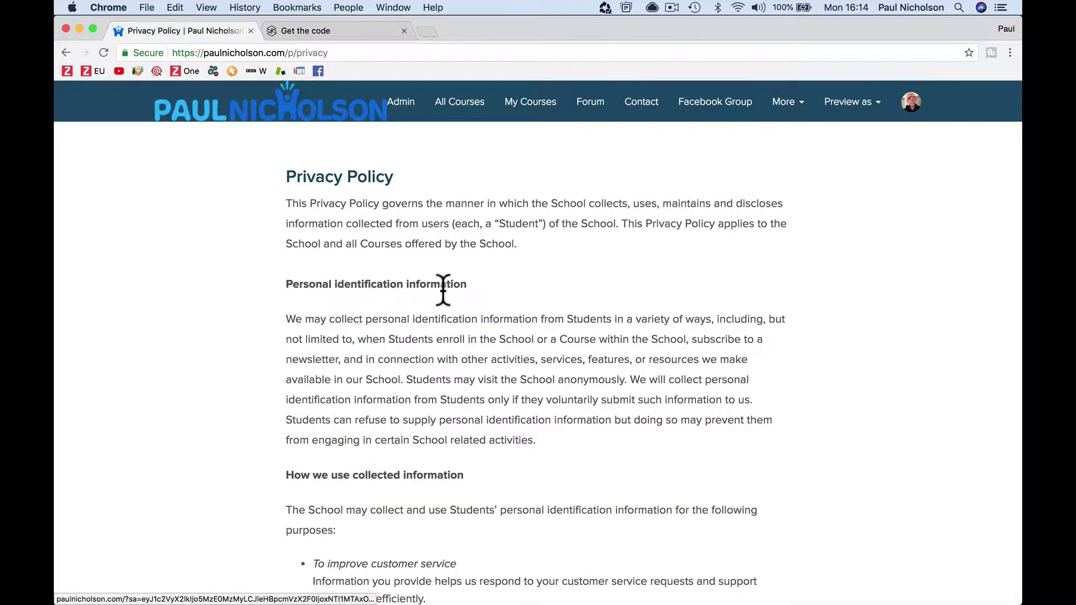
left_click(288, 121)
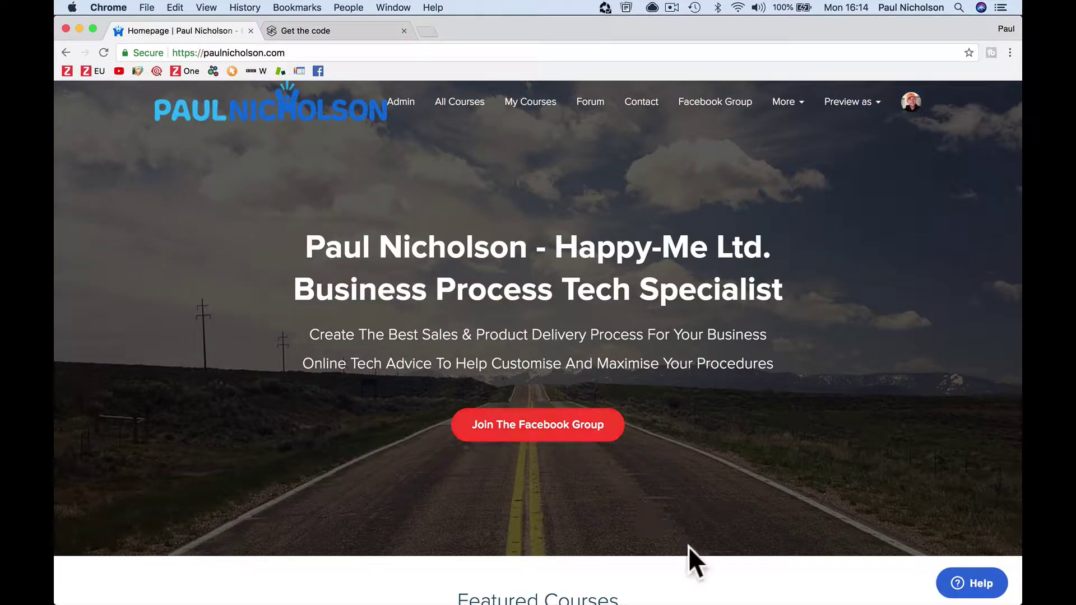
left_click(387, 31)
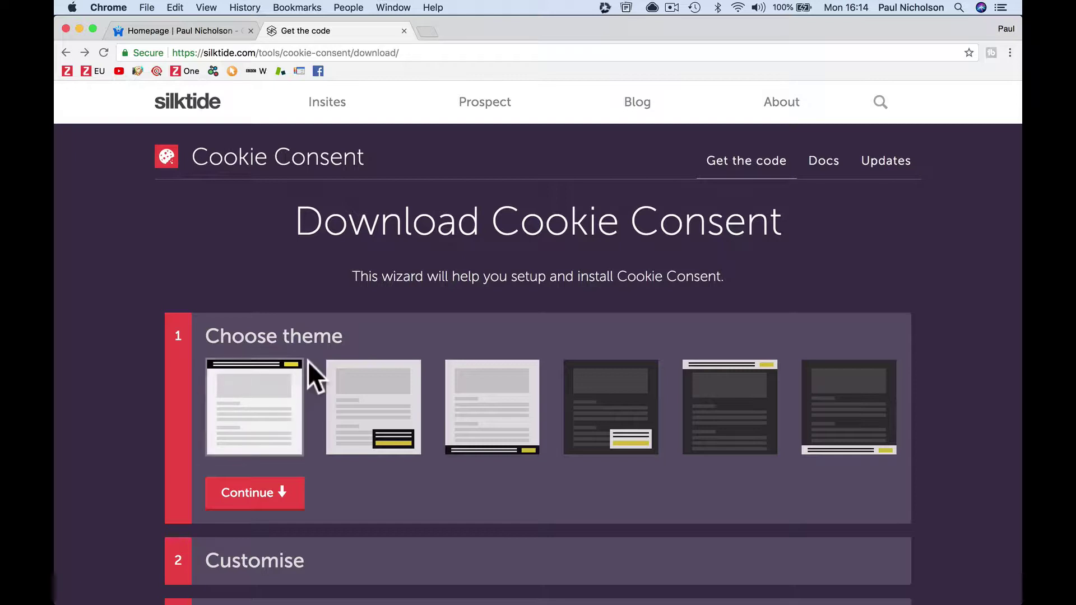
left_click(395, 455)
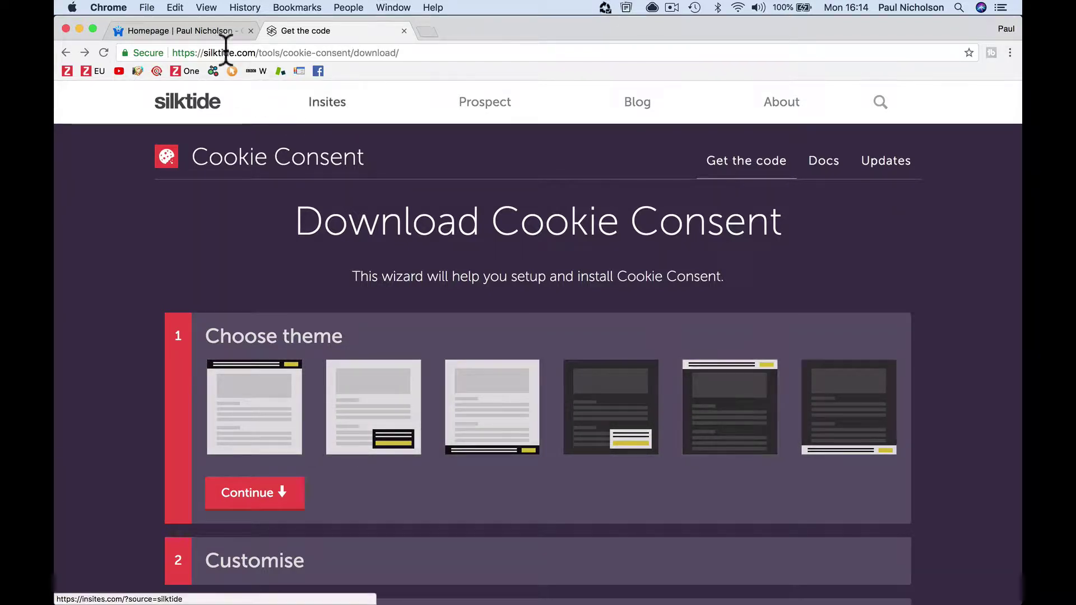
left_click(214, 31)
scroll(405, 238, "down", 10)
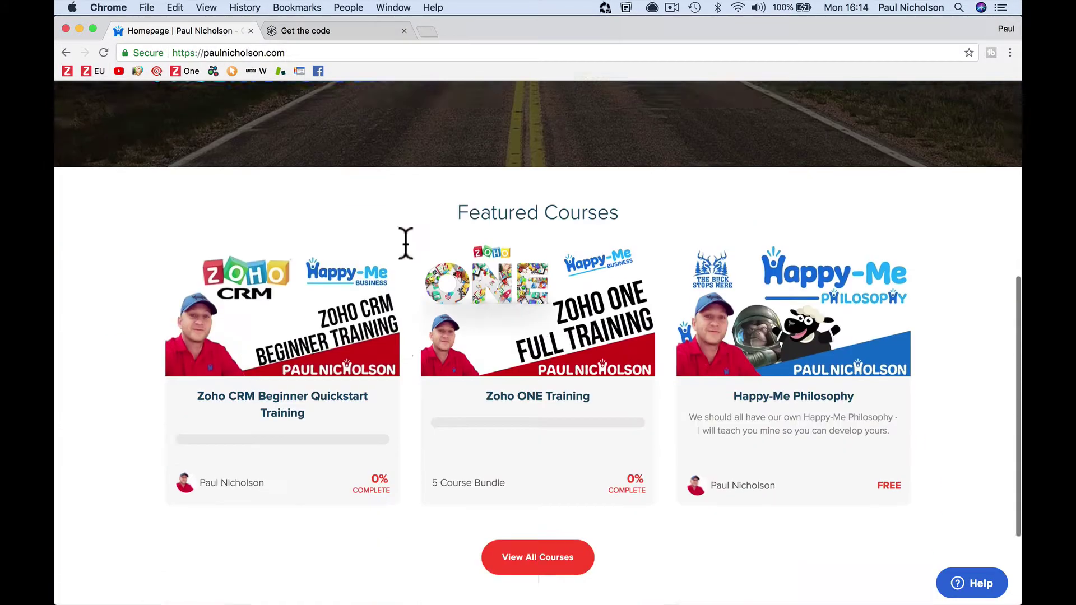
scroll(408, 260, "up", 5)
scroll(408, 247, "down", 3)
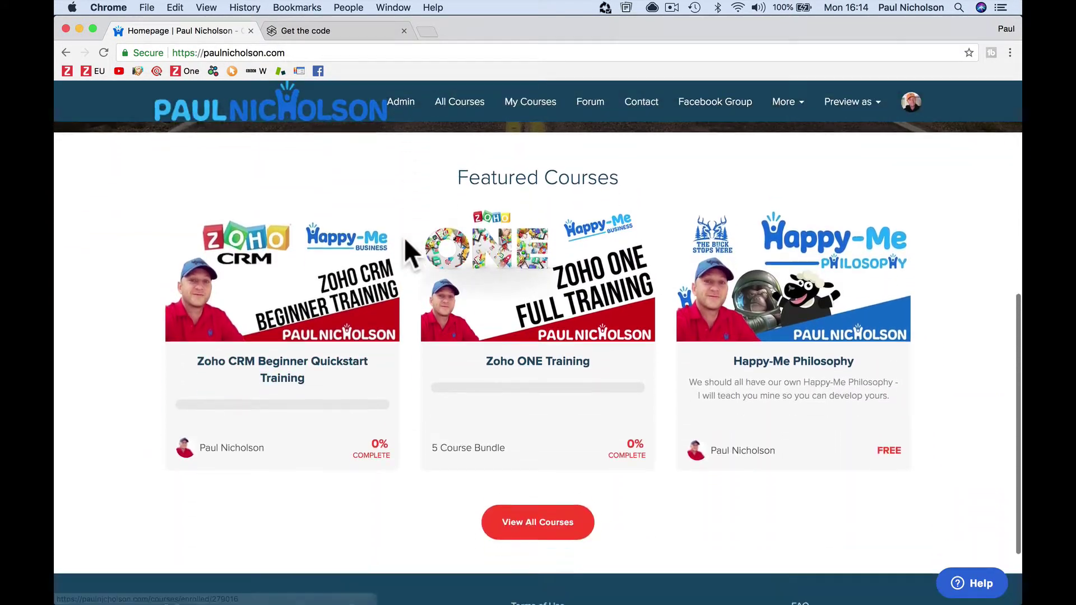
scroll(405, 237, "up", 6)
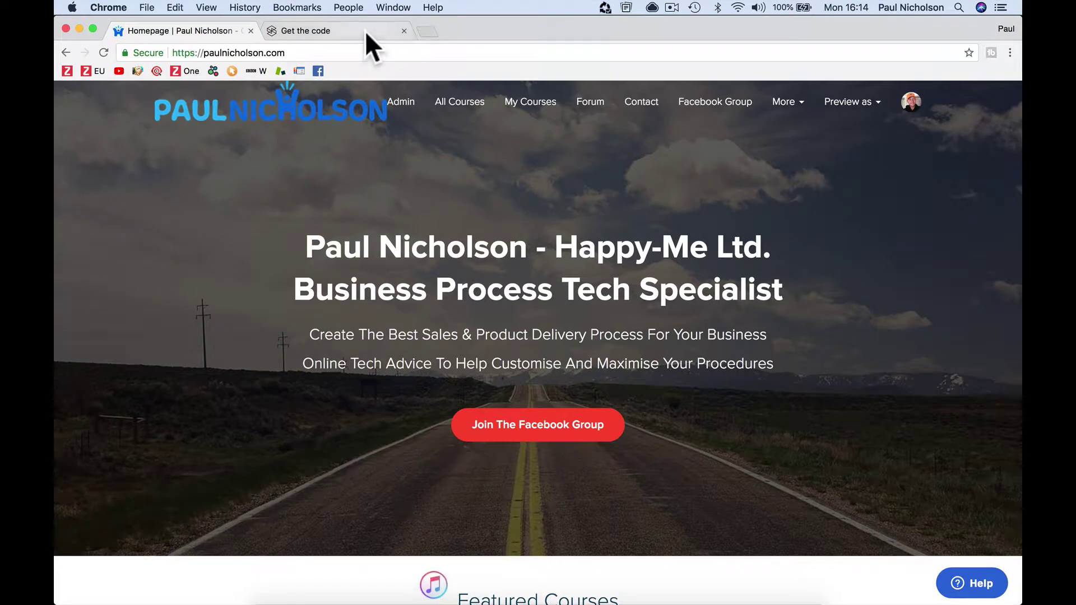
left_click(365, 32)
left_click(366, 393)
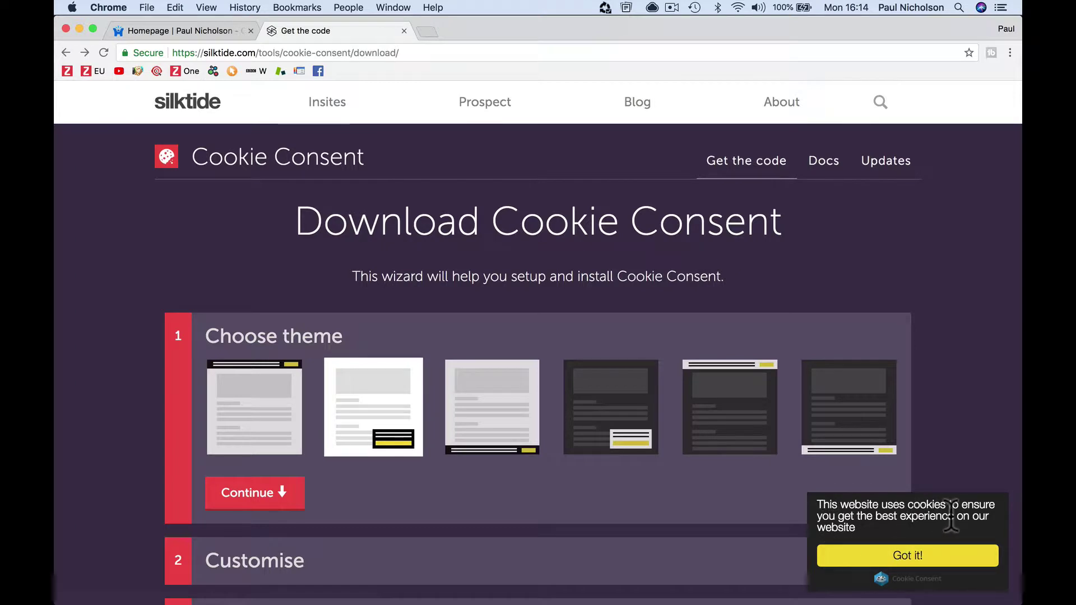
- Enable custom banner text and paste the privacy policy address as the cookie policy link
left_click(835, 558)
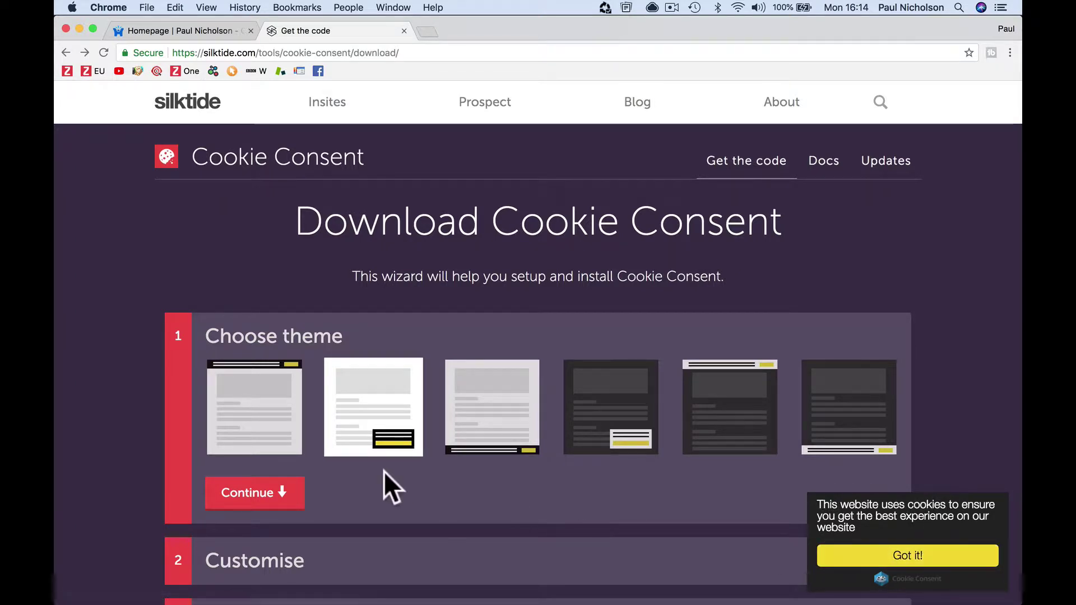
scroll(336, 454, "down", 2)
left_click(276, 404)
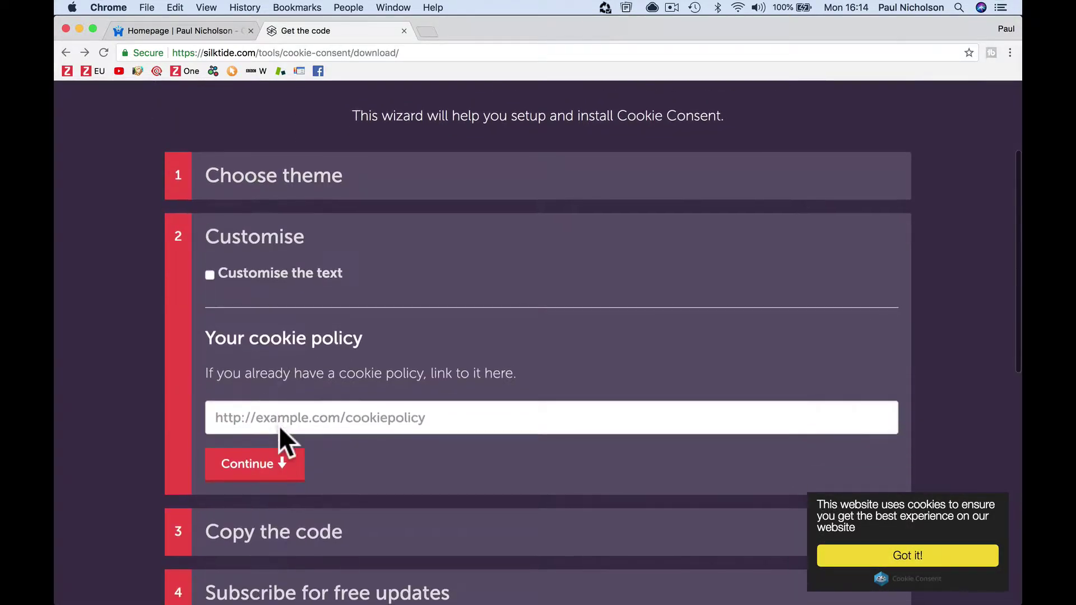
left_click(220, 272)
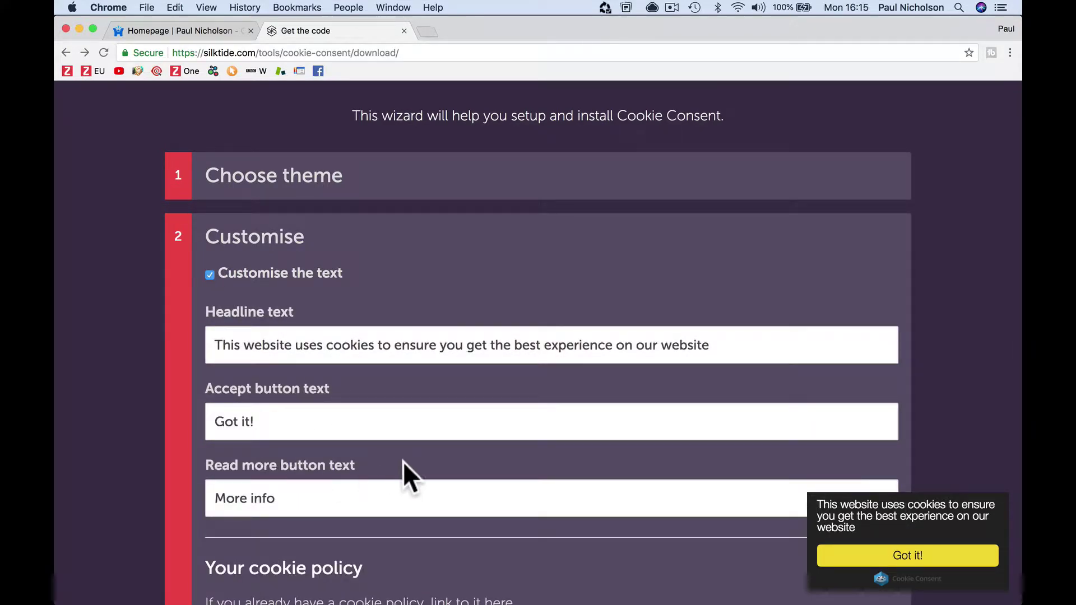
scroll(408, 466, "down", 3)
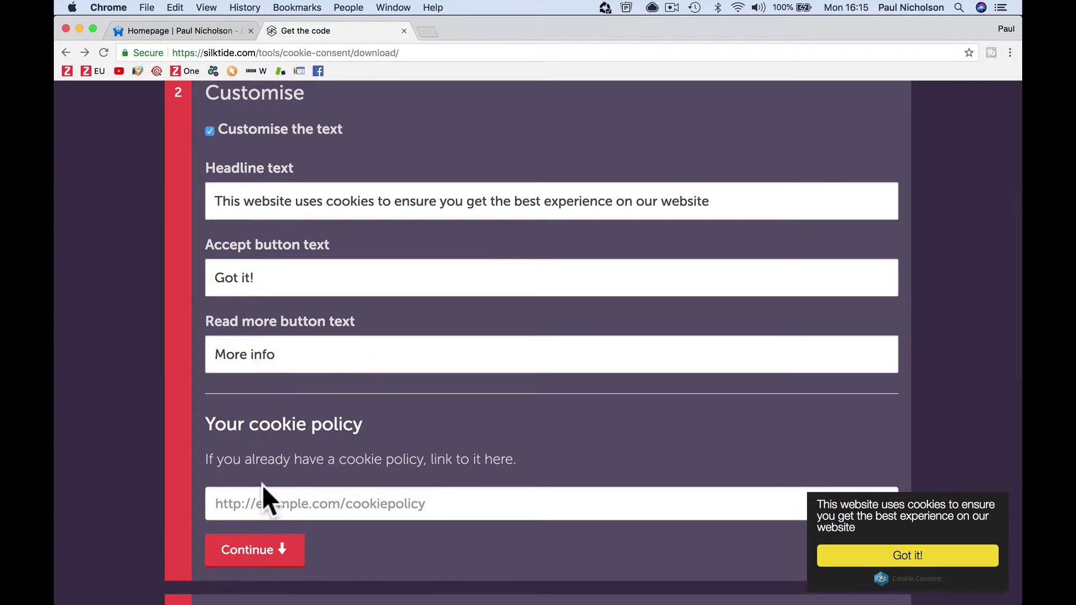
right_click(252, 503)
left_click(266, 507)
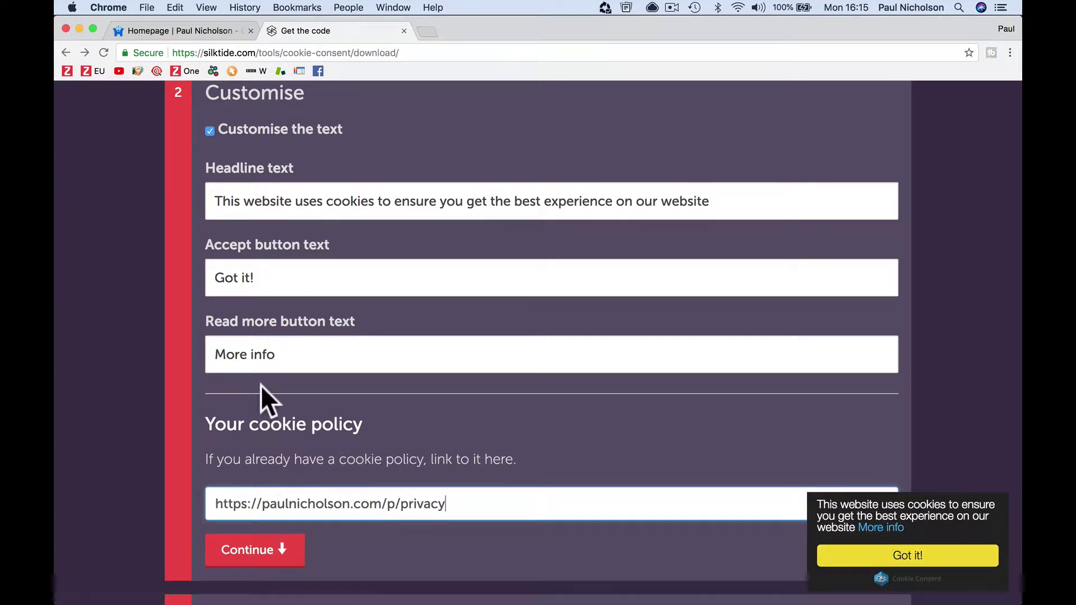
- Continue to the code step, copy the generated banner code, and return to the homepage
left_click(250, 355)
left_click(250, 279)
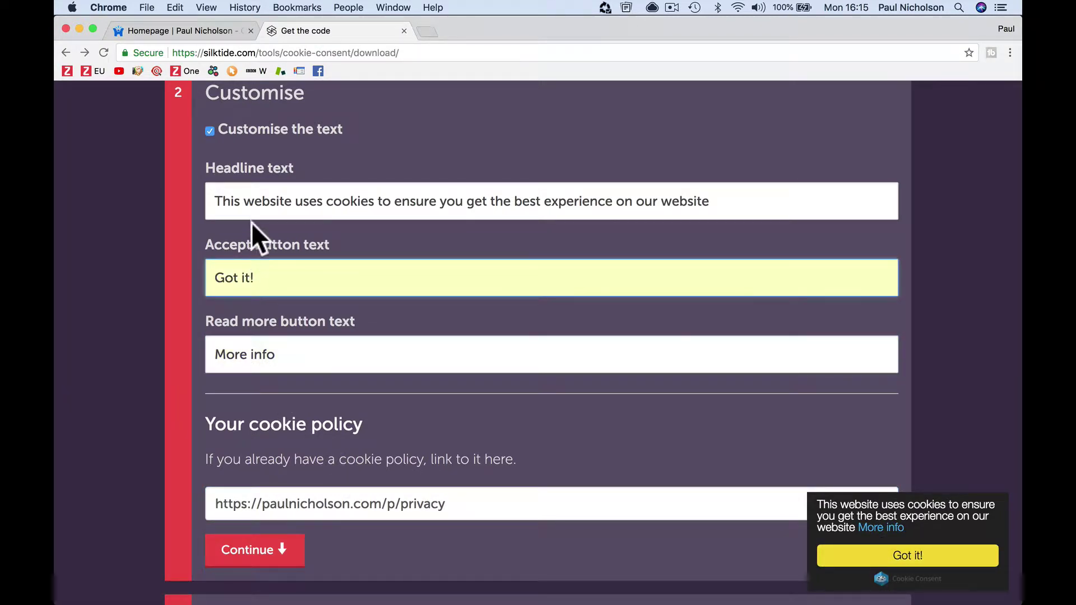
left_click(253, 202)
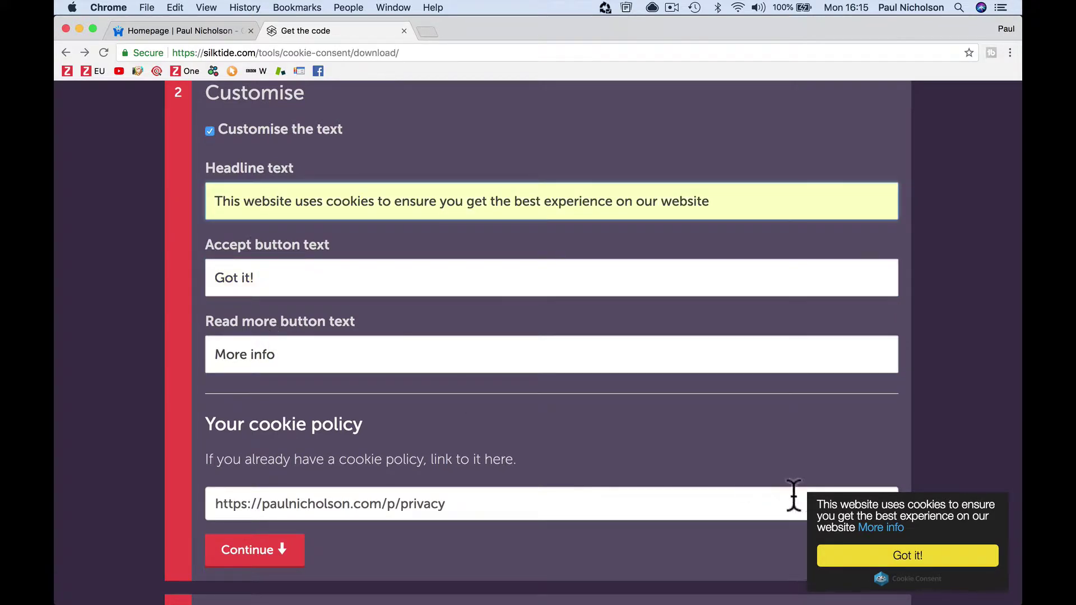
scroll(247, 476, "down", 2)
left_click(235, 499)
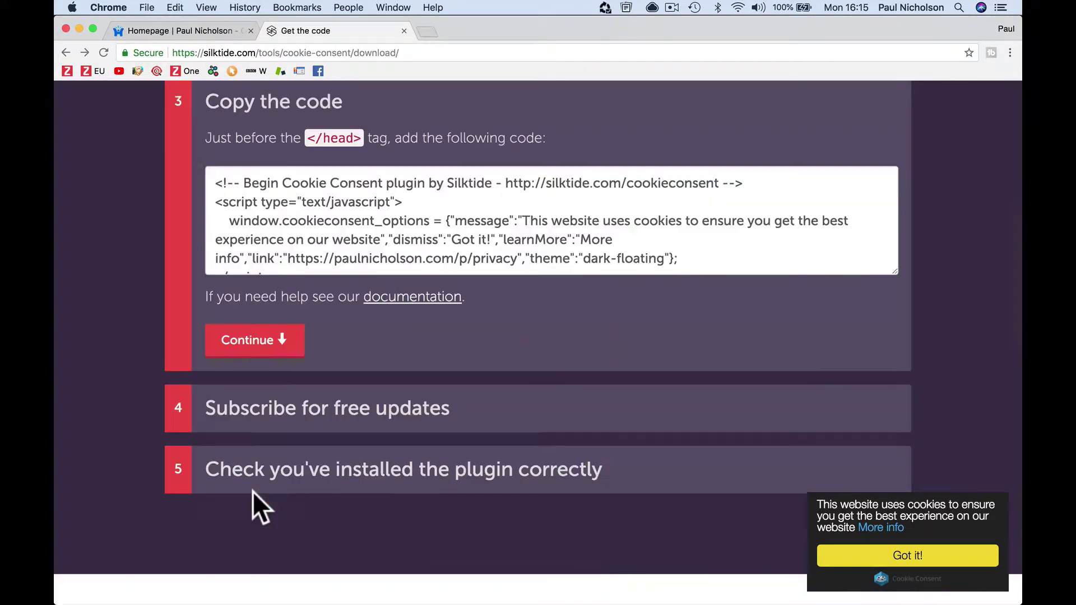
left_click(318, 224)
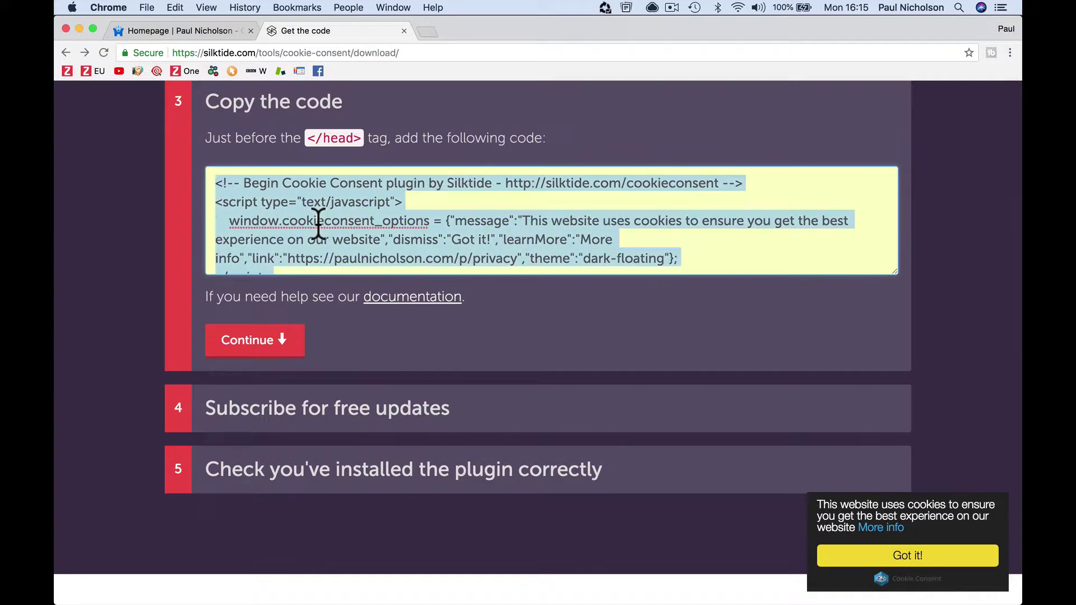
right_click(318, 224)
left_click(343, 297)
left_click(185, 33)
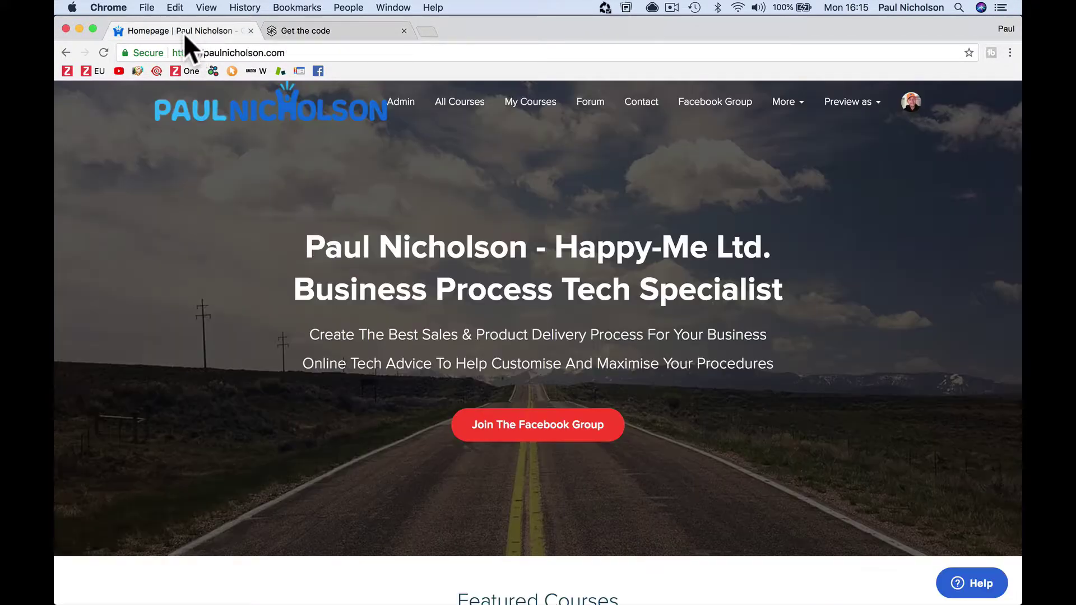
- Open the school admin with the live site in a new tab, then head for code snippets
left_click(394, 100)
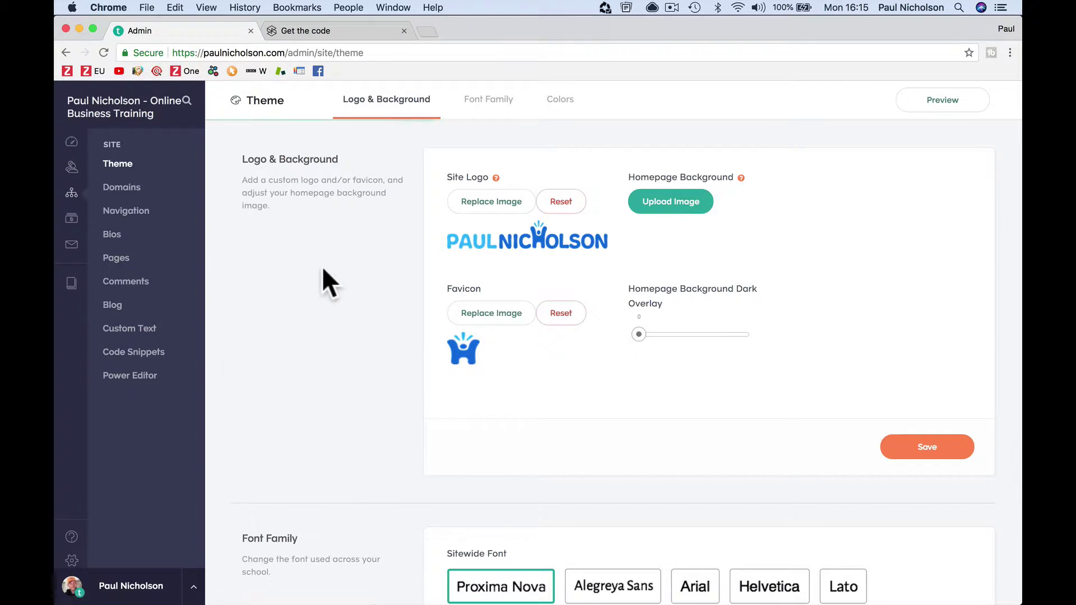
right_click(168, 115)
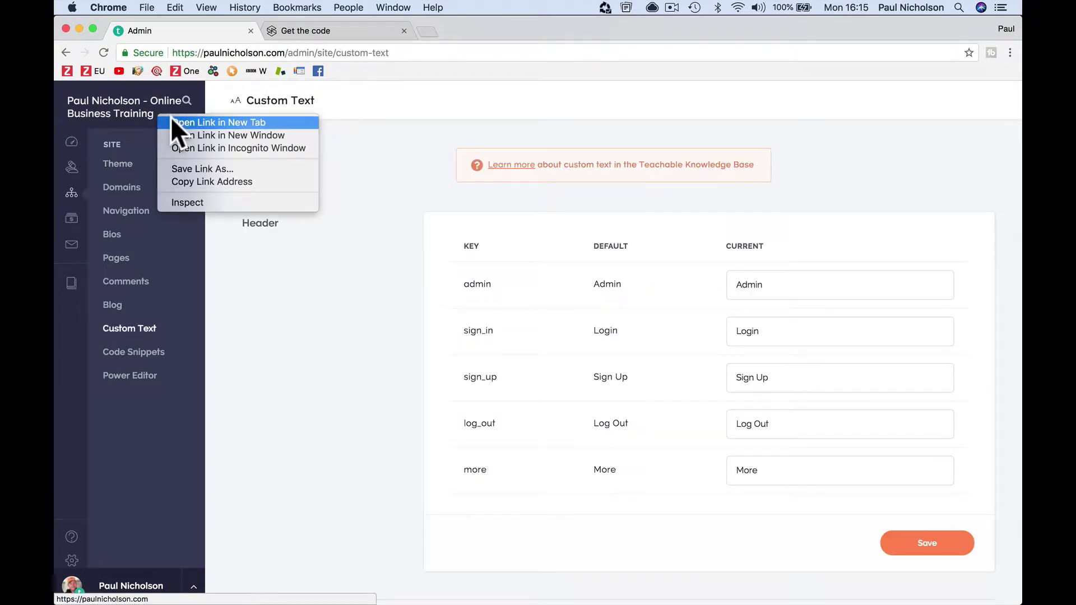
left_click(171, 117)
left_click(310, 29)
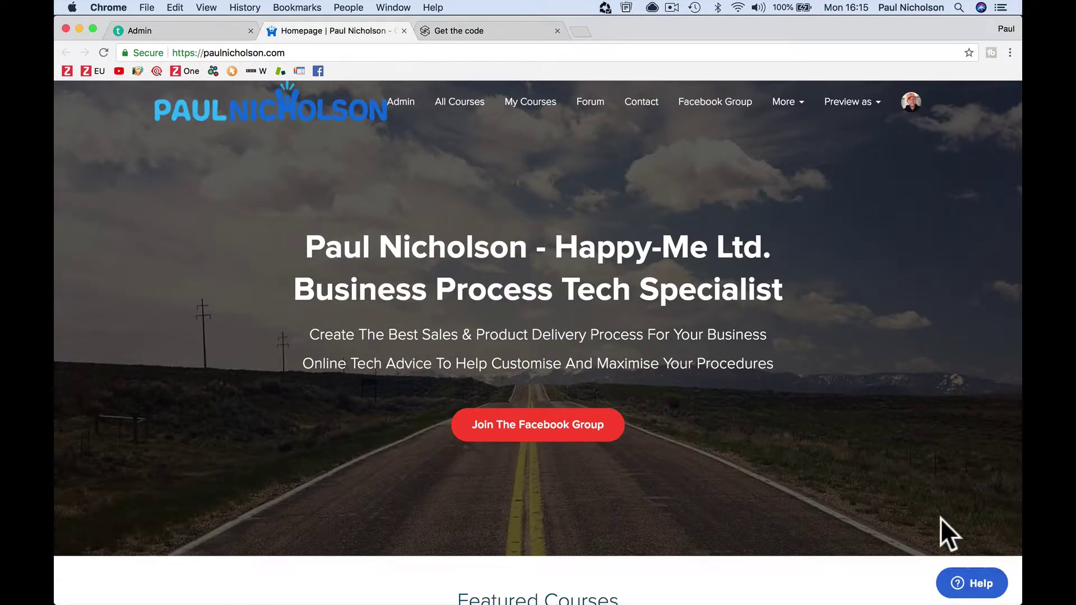
left_click(147, 31)
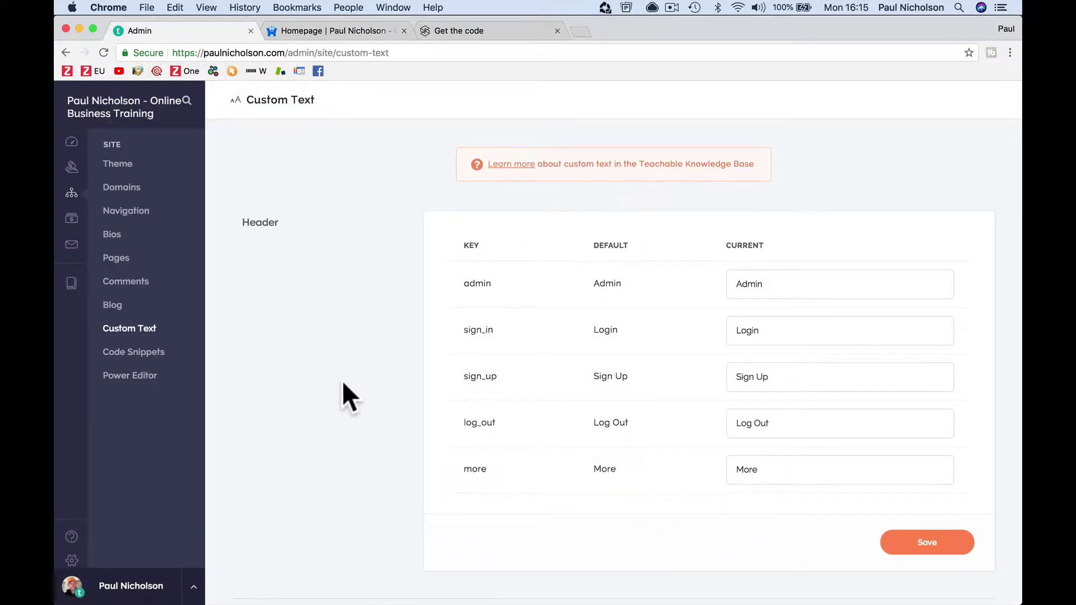
scroll(342, 381, "down", 7)
scroll(342, 381, "up", 5)
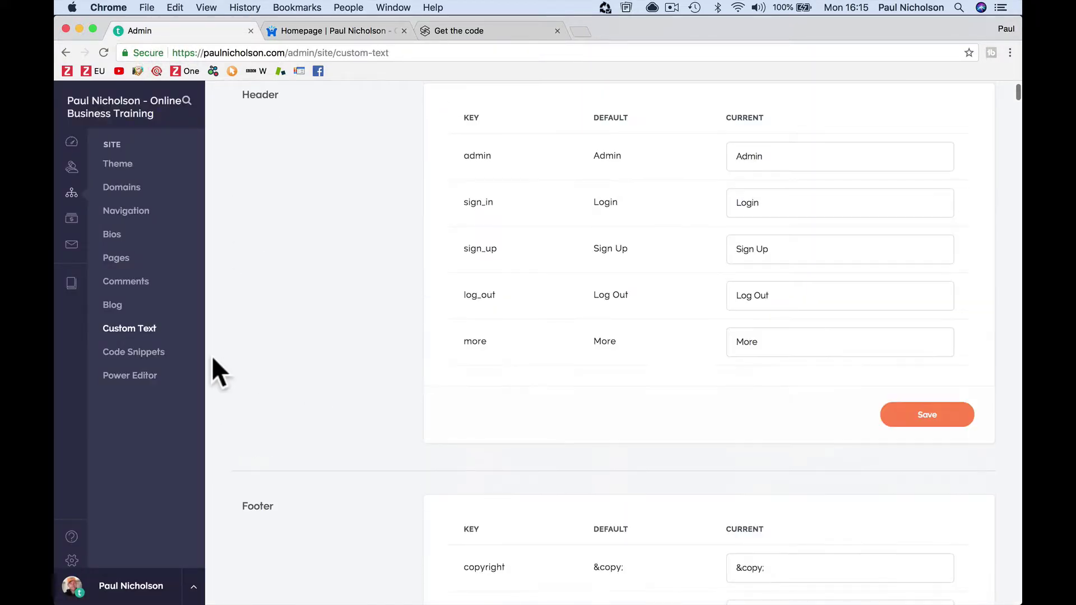
left_click(160, 361)
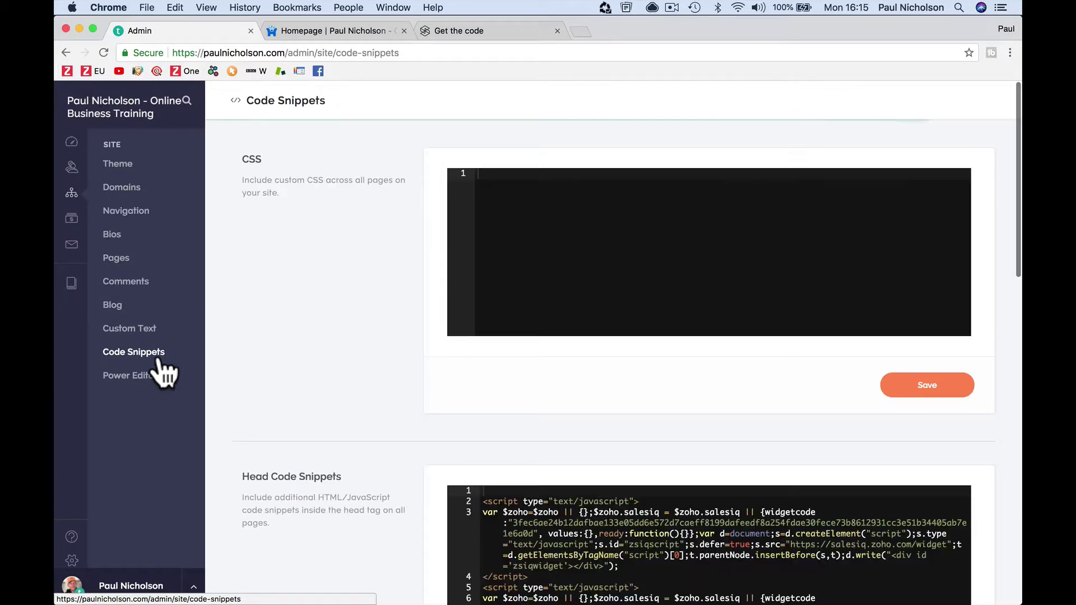
- Reopen the admin from the public homepage, close the outdated admin tab, and open Site settings
left_click(93, 93)
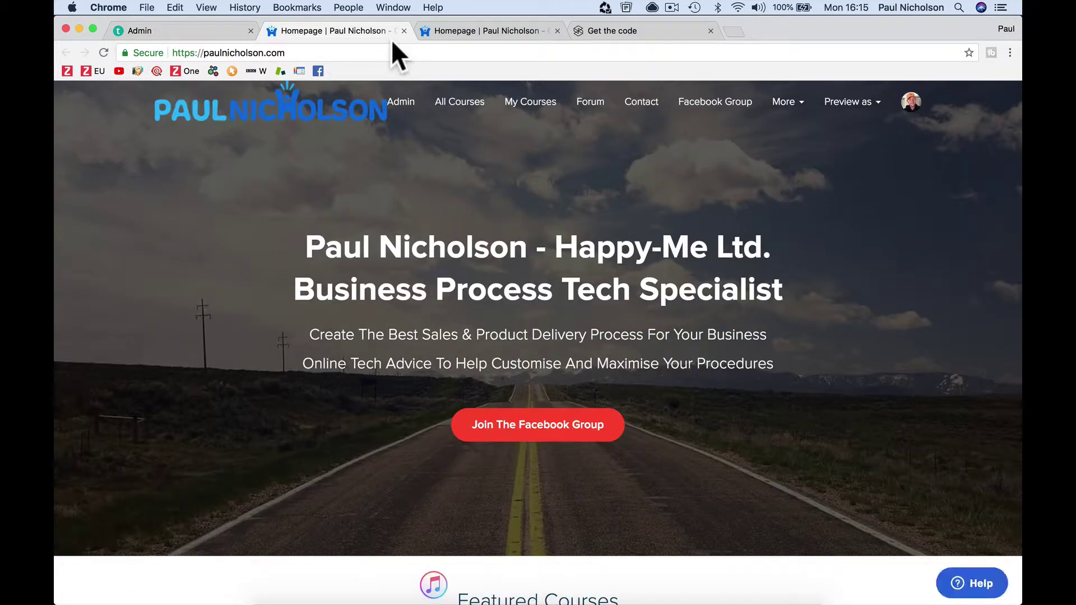
left_click(401, 102)
left_click(250, 31)
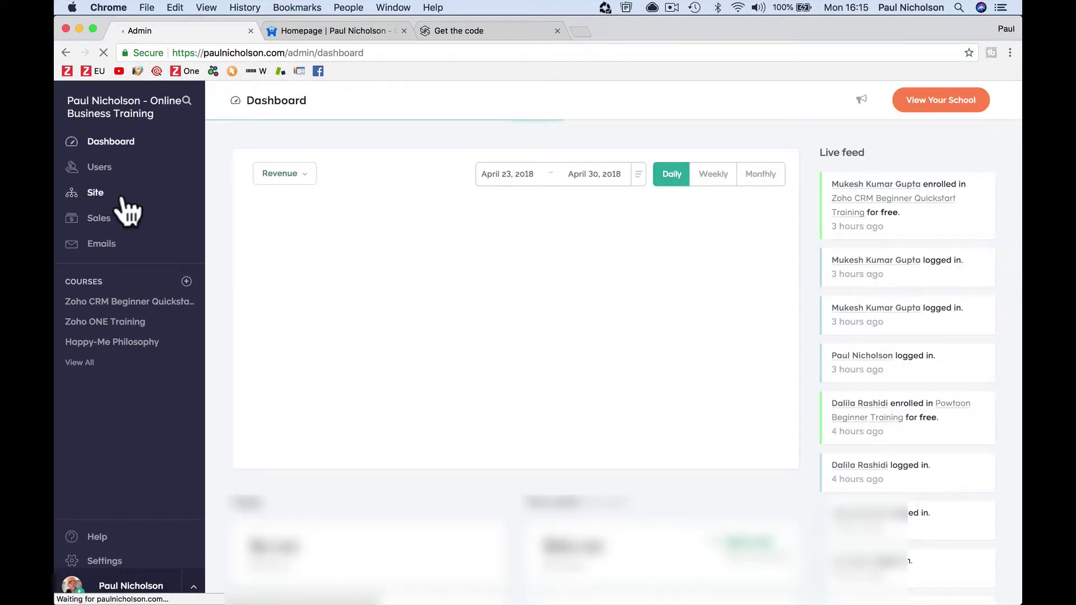
left_click(122, 201)
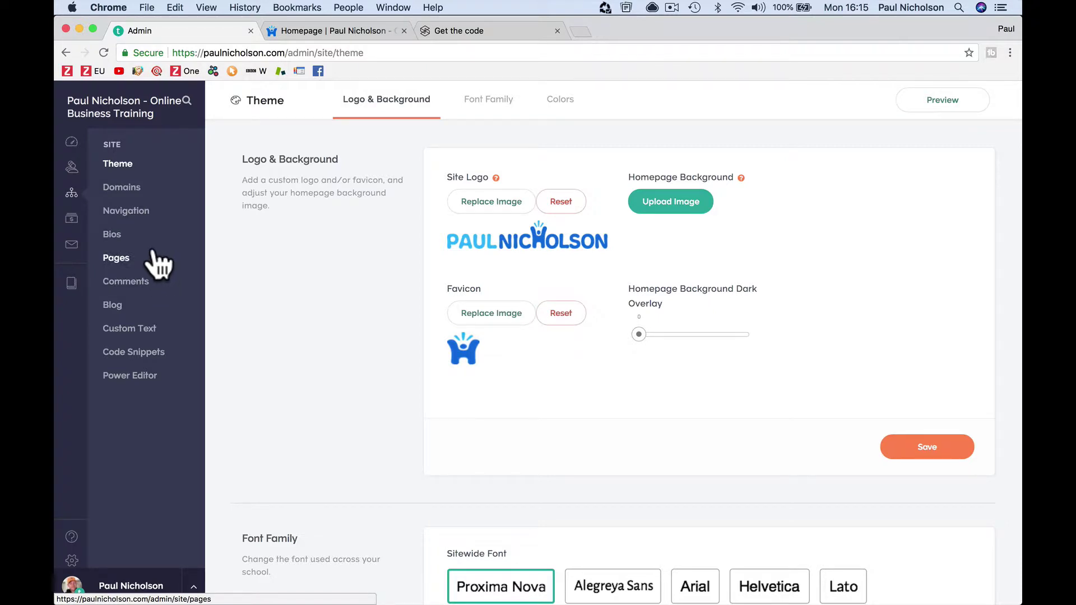
- Paste the new dark-floating Cookie Consent code into the Head Code Snippets
left_click(148, 358)
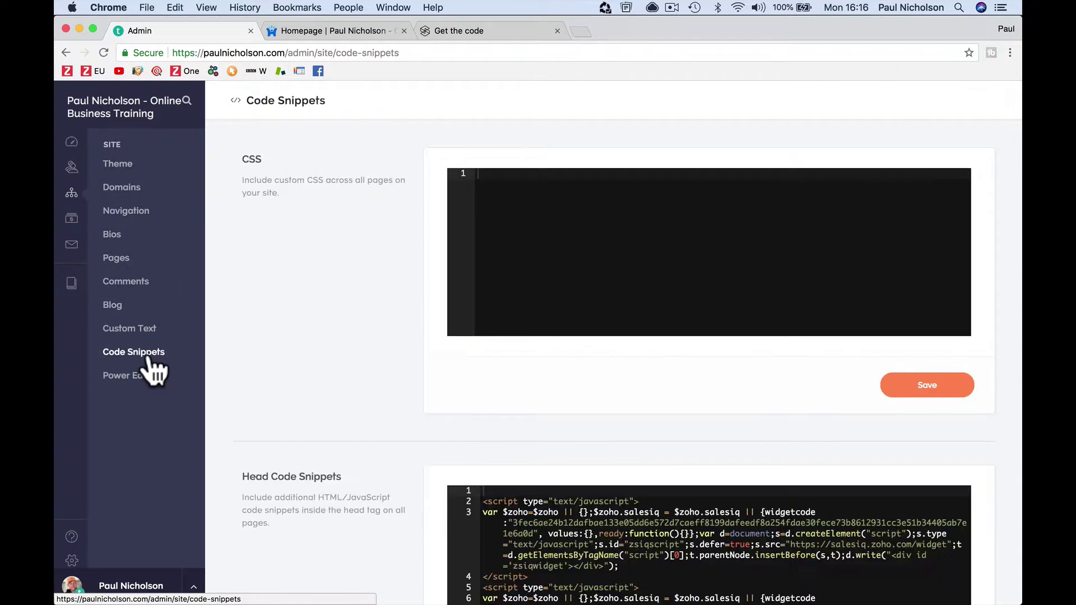
scroll(370, 471, "down", 3)
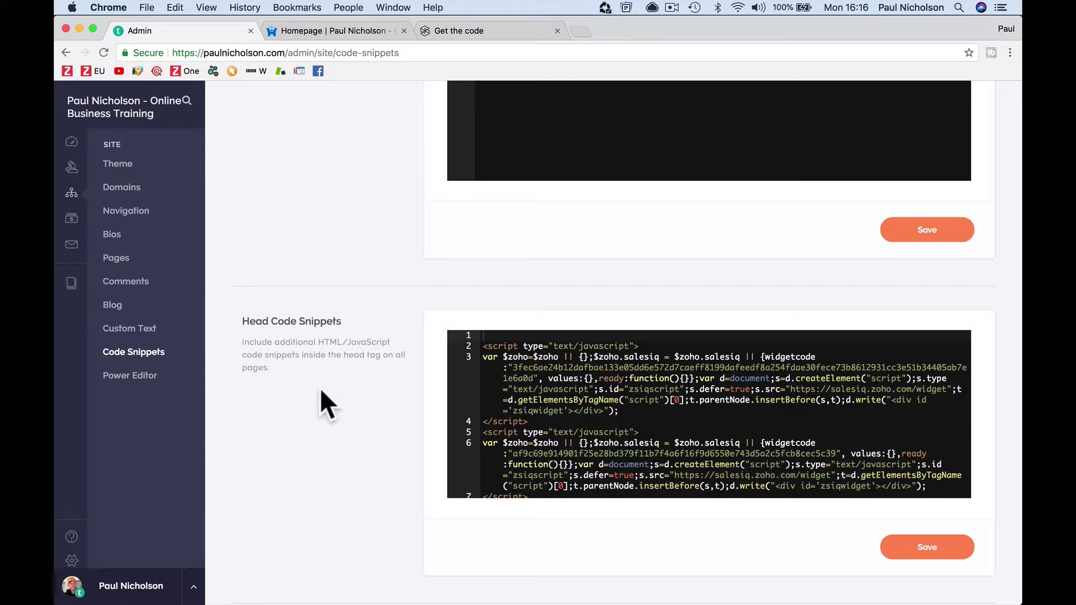
scroll(335, 406, "down", 10)
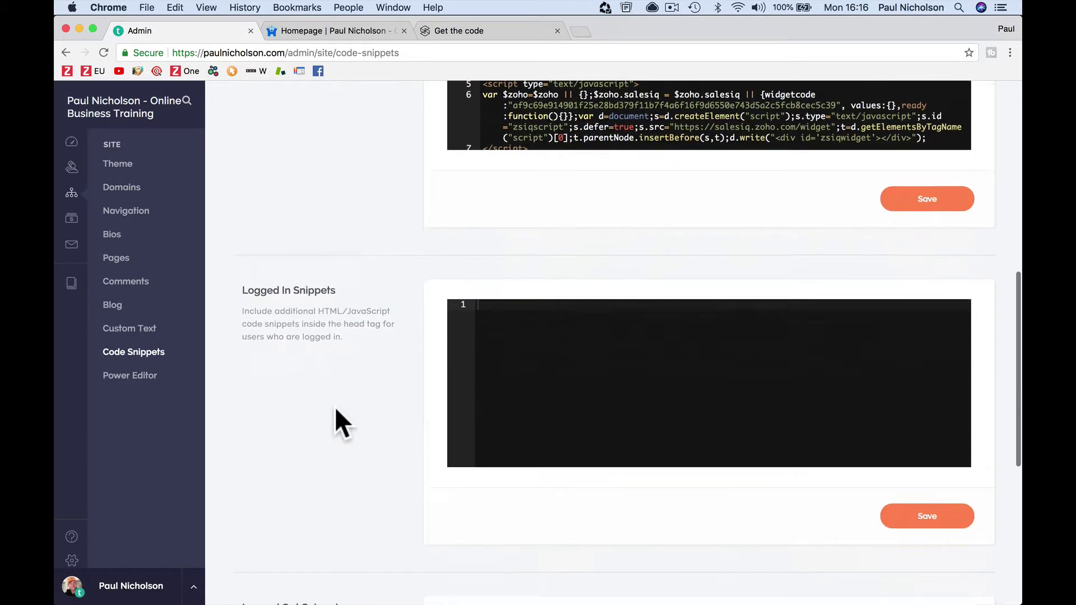
scroll(335, 405, "up", 4)
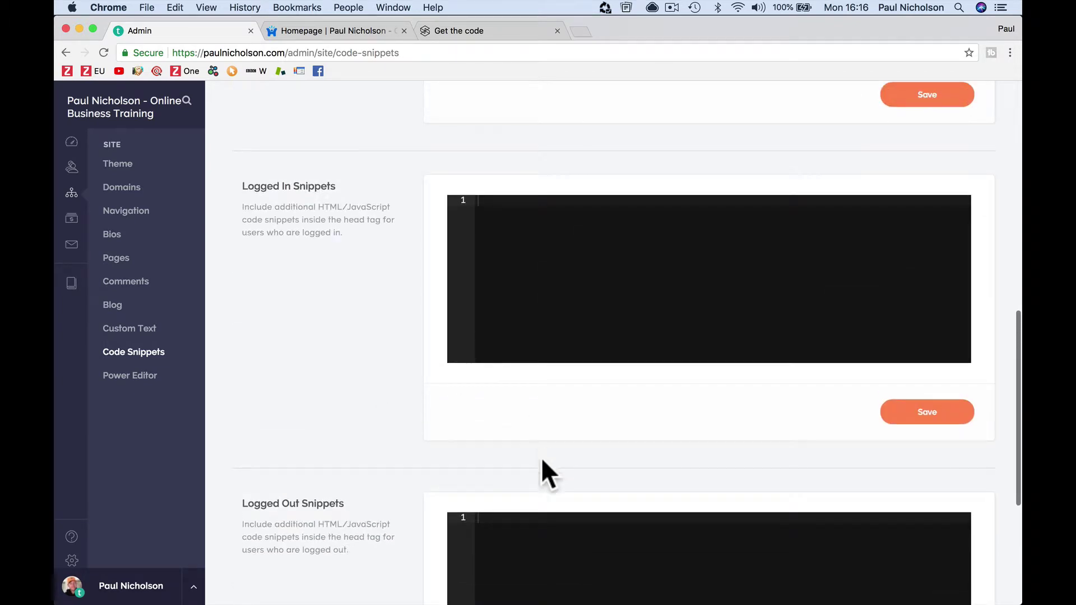
scroll(528, 444, "up", 6)
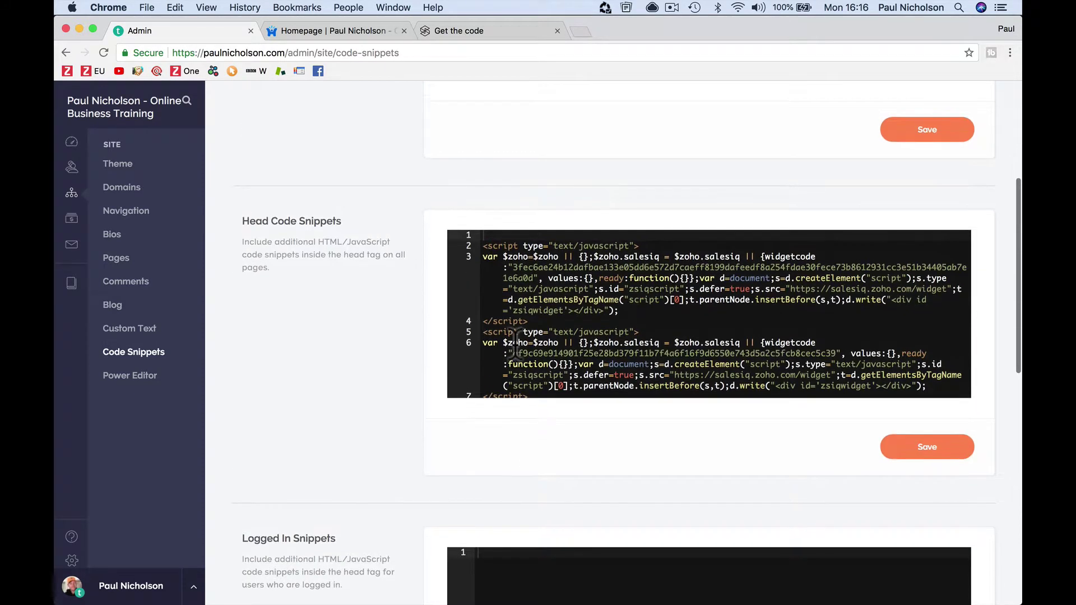
scroll(515, 347, "down", 2)
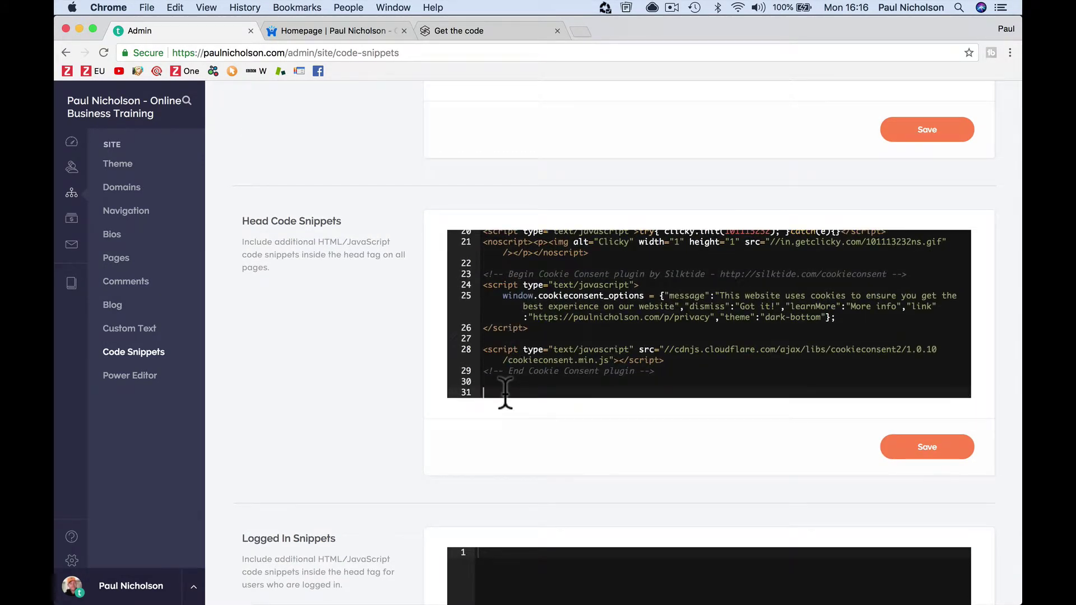
key("super+v")
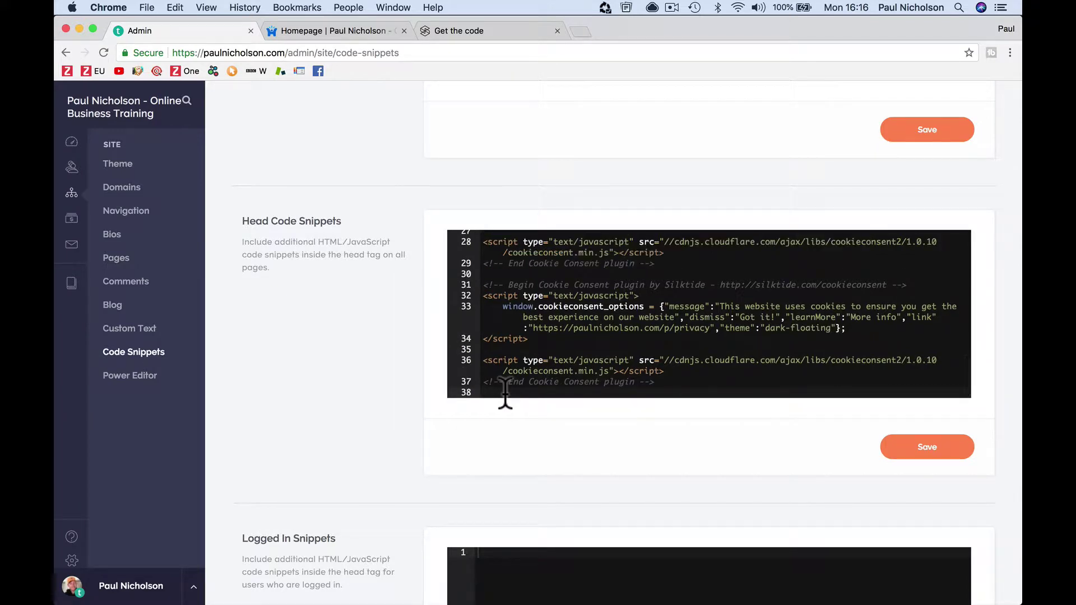
- Select and delete the old dark-bottom Cookie Consent block
scroll(515, 373, "up", 4)
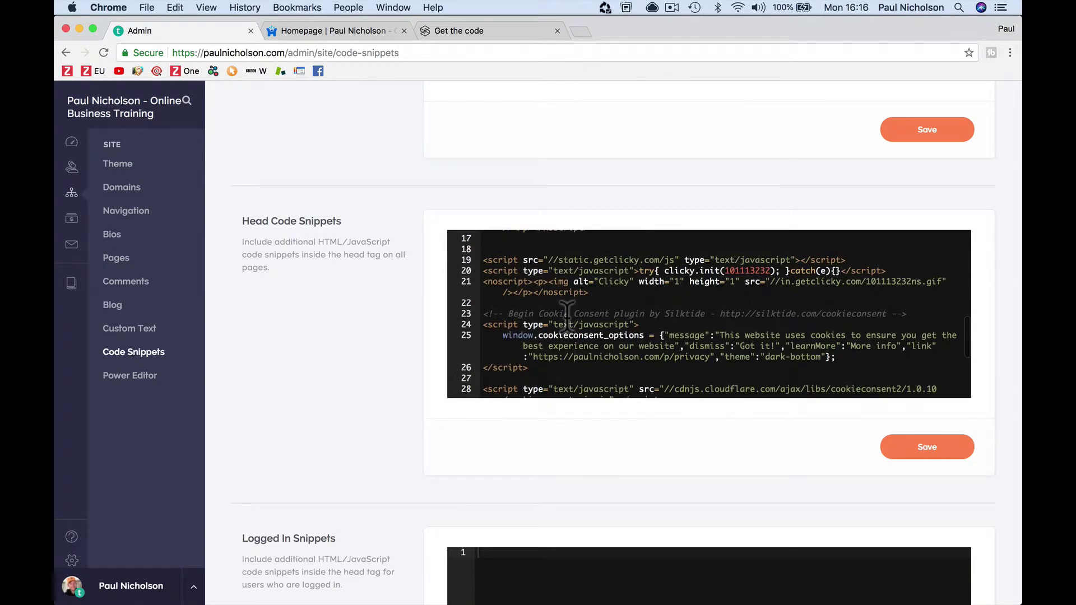
scroll(616, 362, "down", 2)
left_click_drag(653, 349, 456, 253)
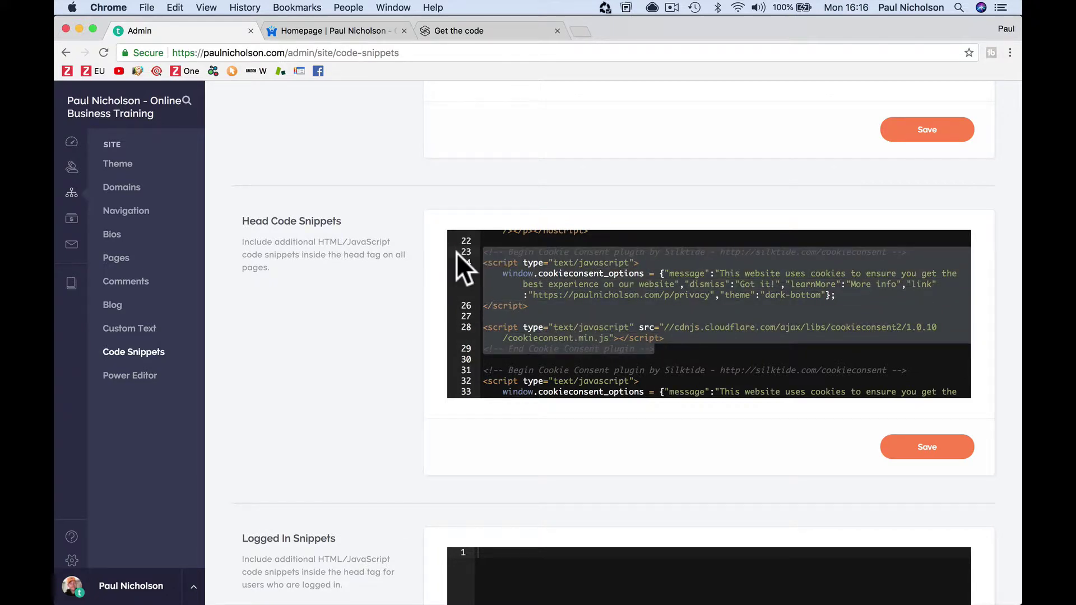
key("BackSpace")
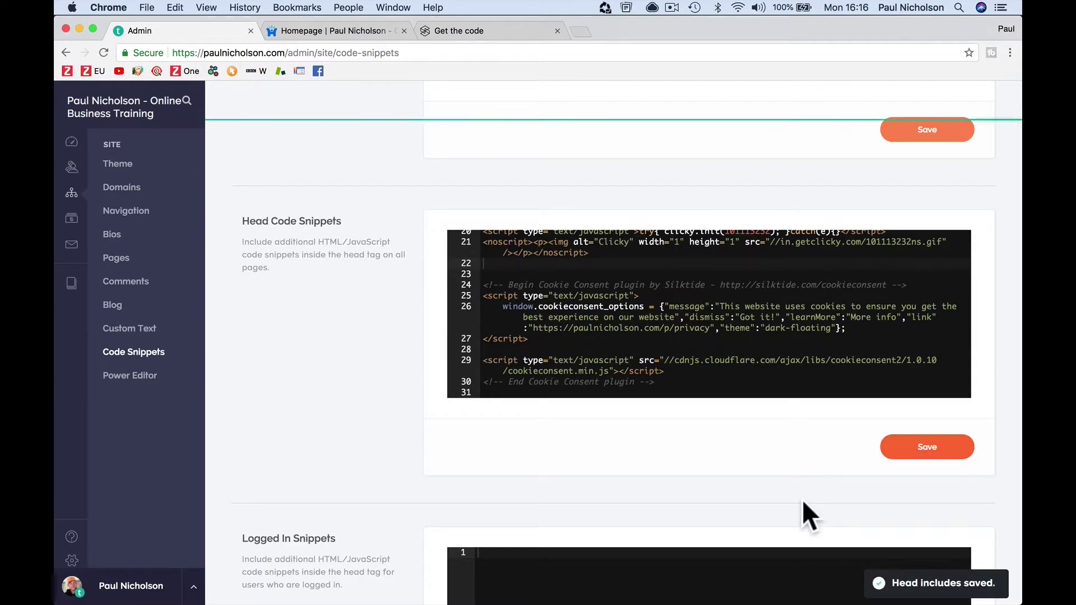
- Bring Safari to the front, resize its window, and dismiss the connection security sheet
left_click(157, 106)
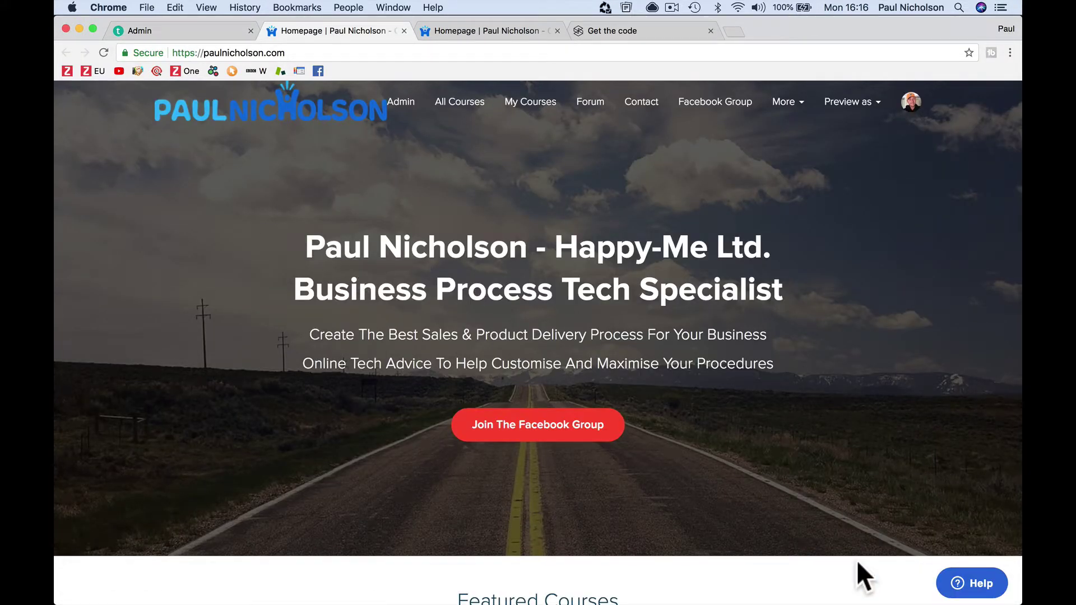
left_click(370, 585)
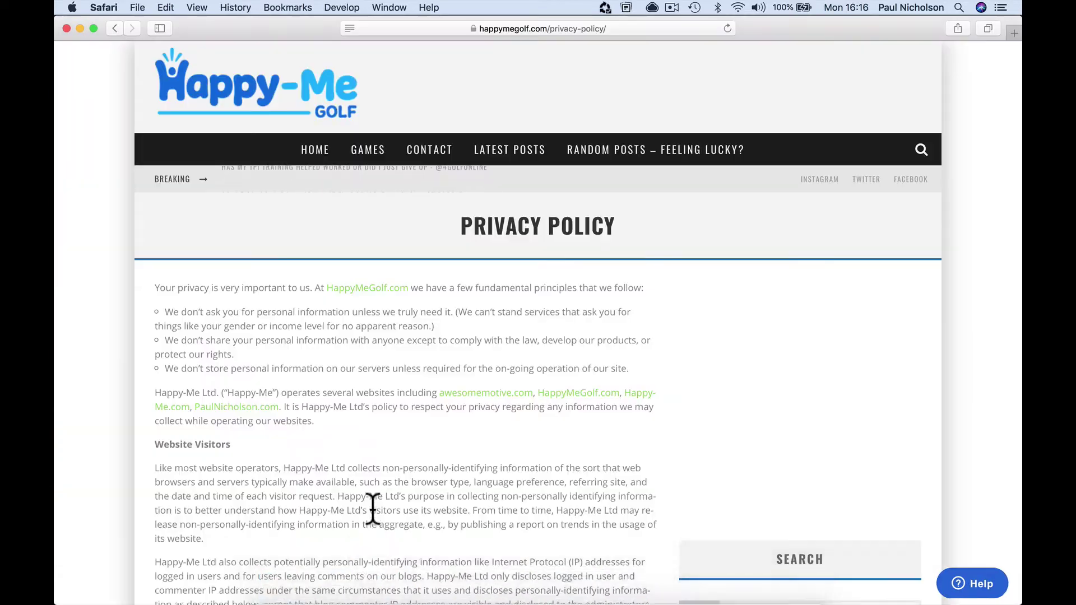
left_click(472, 28)
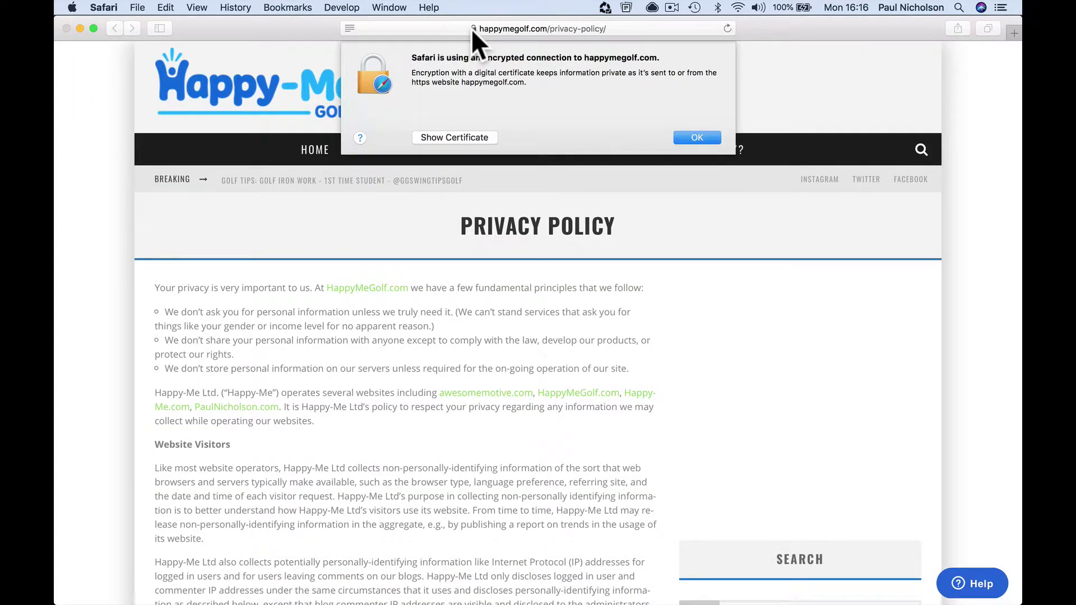
double_click(546, 29)
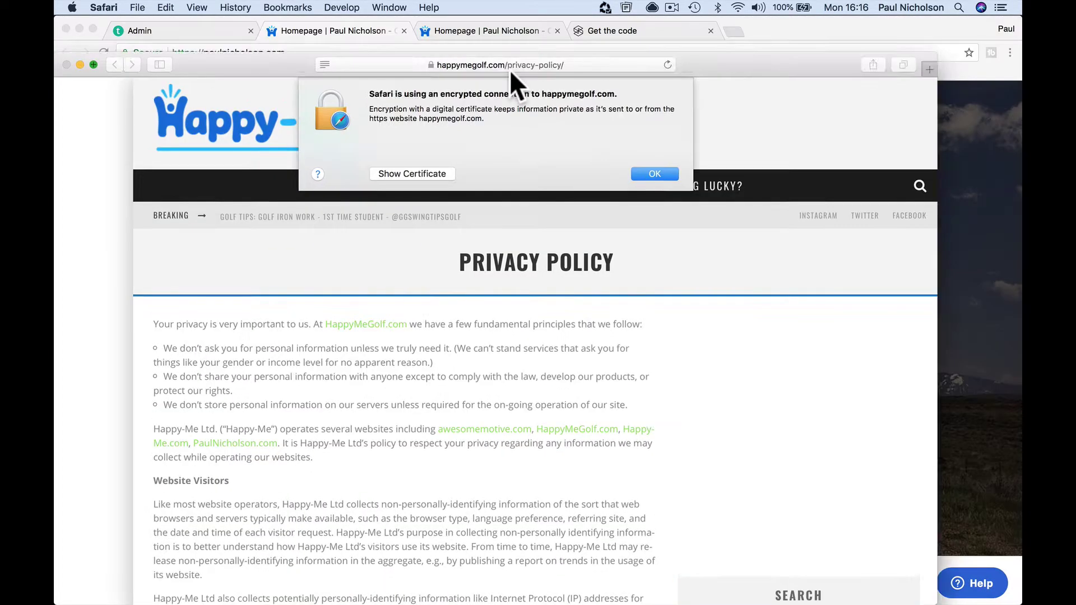
double_click(462, 213)
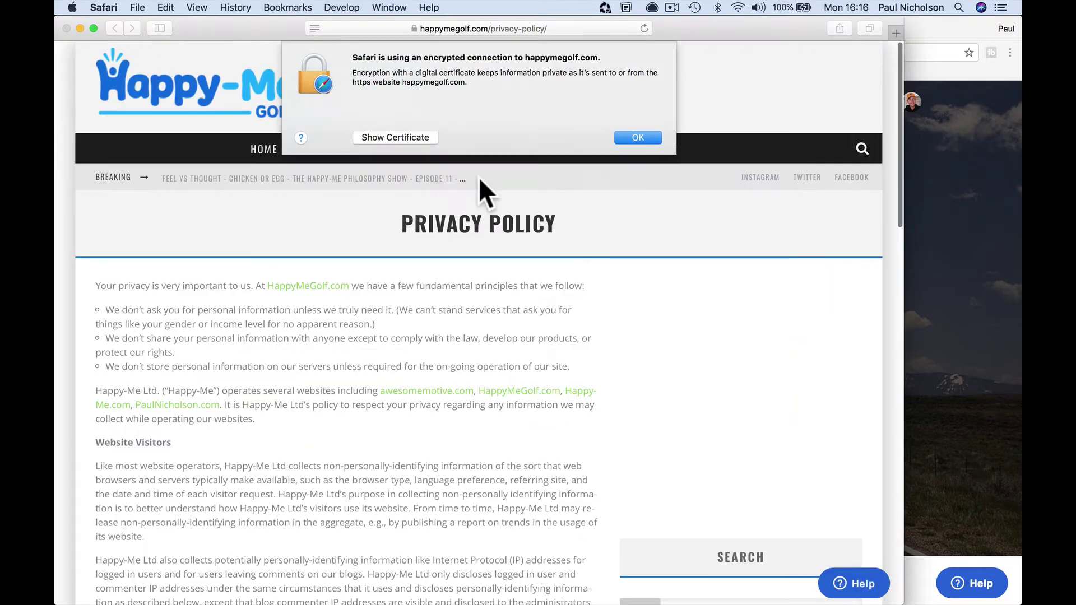
left_click_drag(907, 229, 1024, 228)
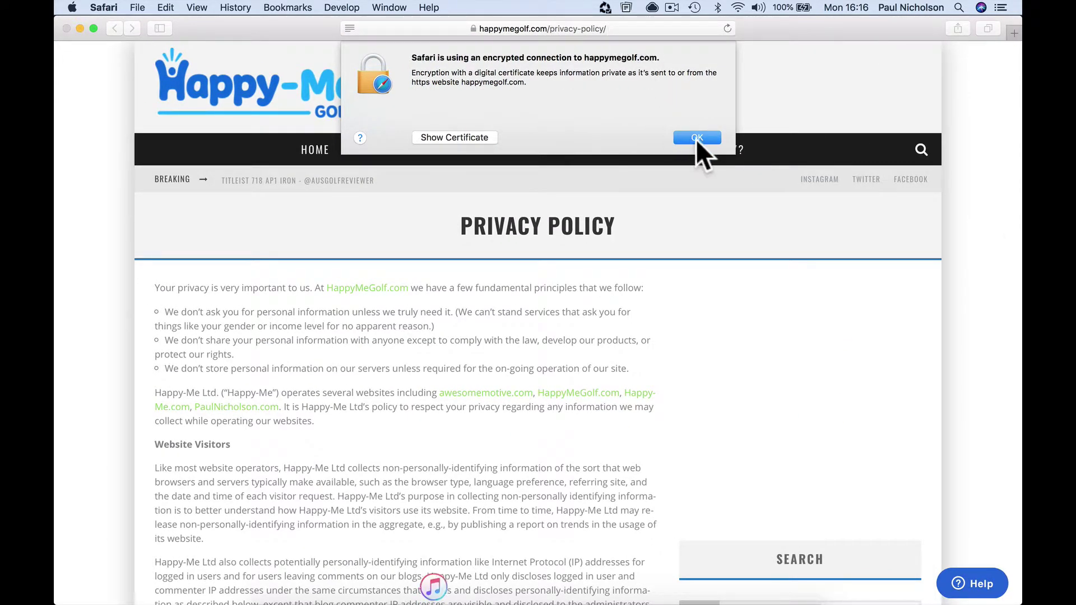
left_click(697, 138)
- Enter 'paulnicholson' in Safari's address bar to load the live school homepage
left_click(601, 28)
type("paulni")
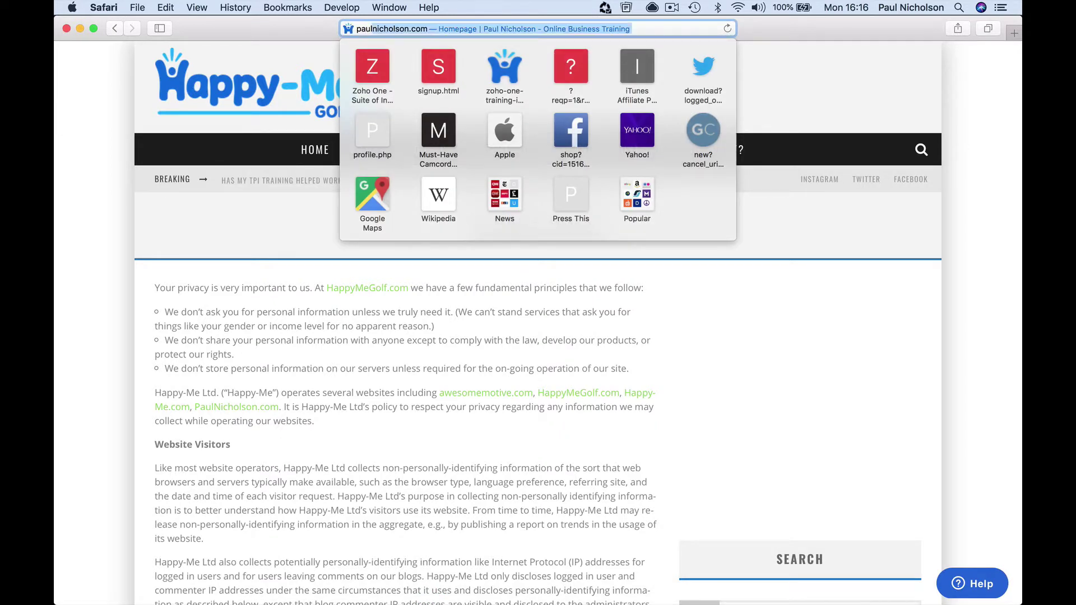
type("cholson")
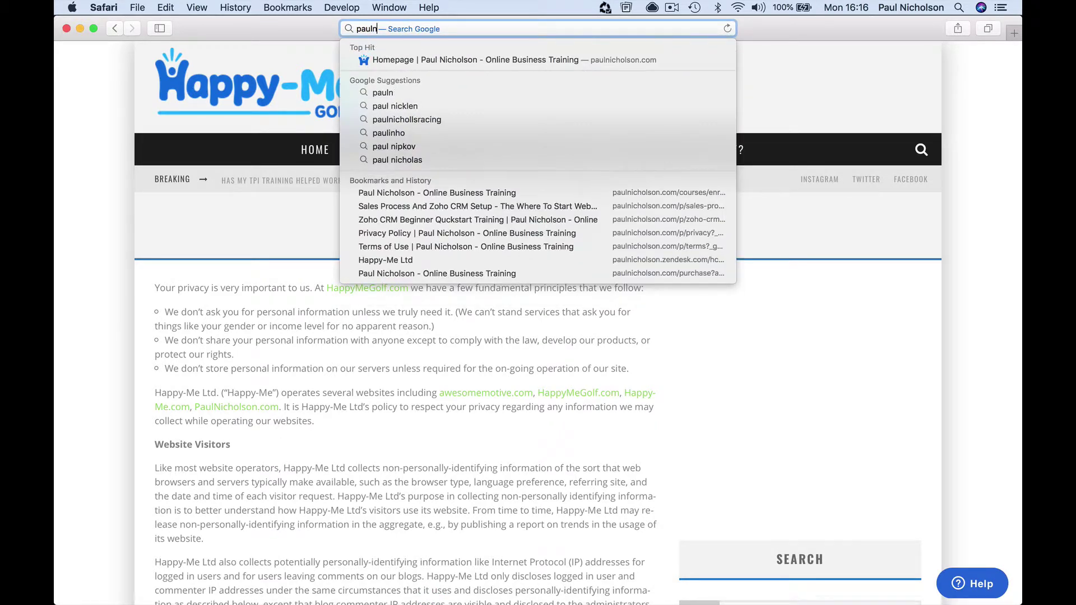
key("Return")
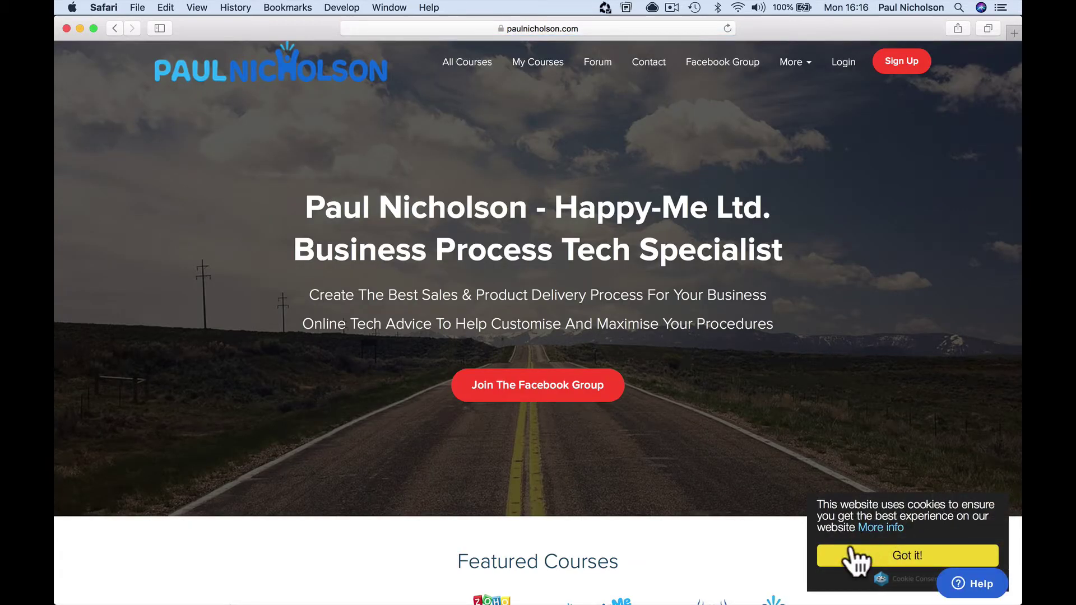
- Follow More info to the privacy policy, accept cookies with Got it!, and return to Chrome
left_click(870, 528)
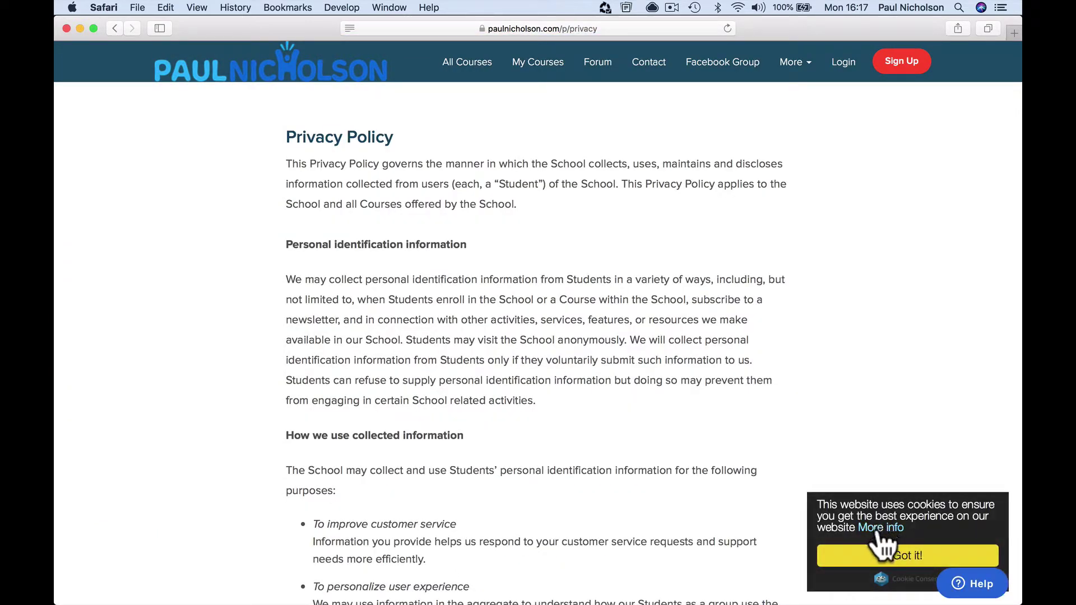
left_click(857, 557)
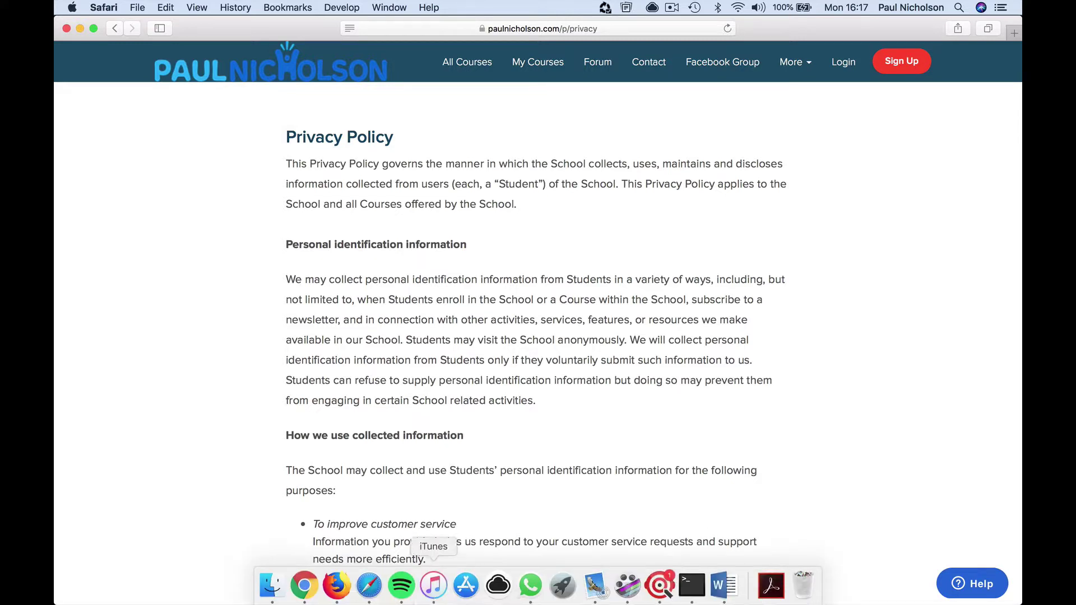
left_click(305, 584)
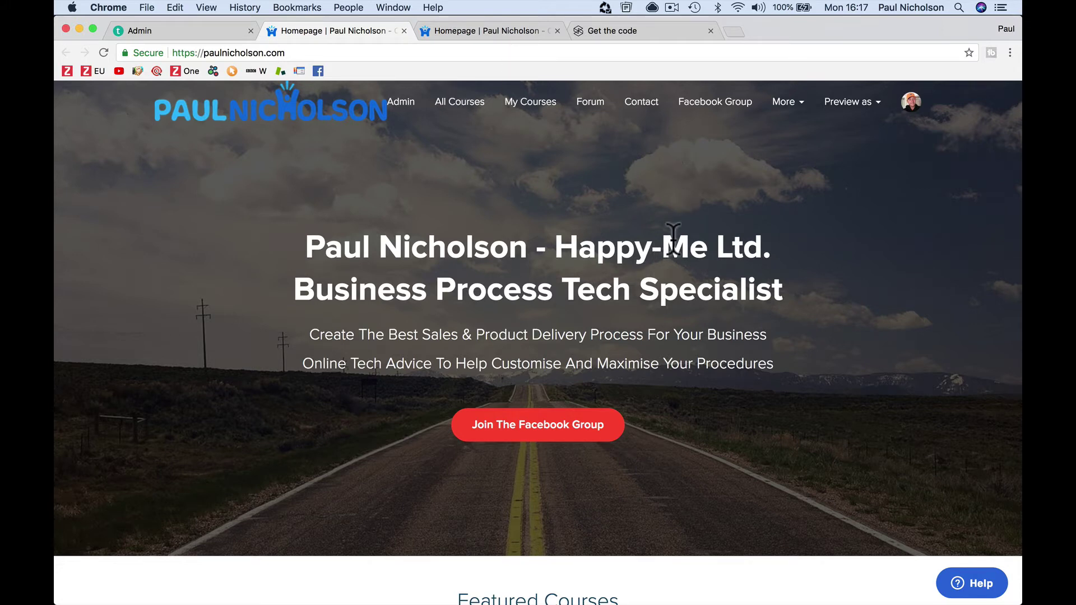
- Open the footer's Privacy Policy page, then switch to the Cookie Consent code tab
scroll(673, 241, "down", 10)
left_click(546, 522)
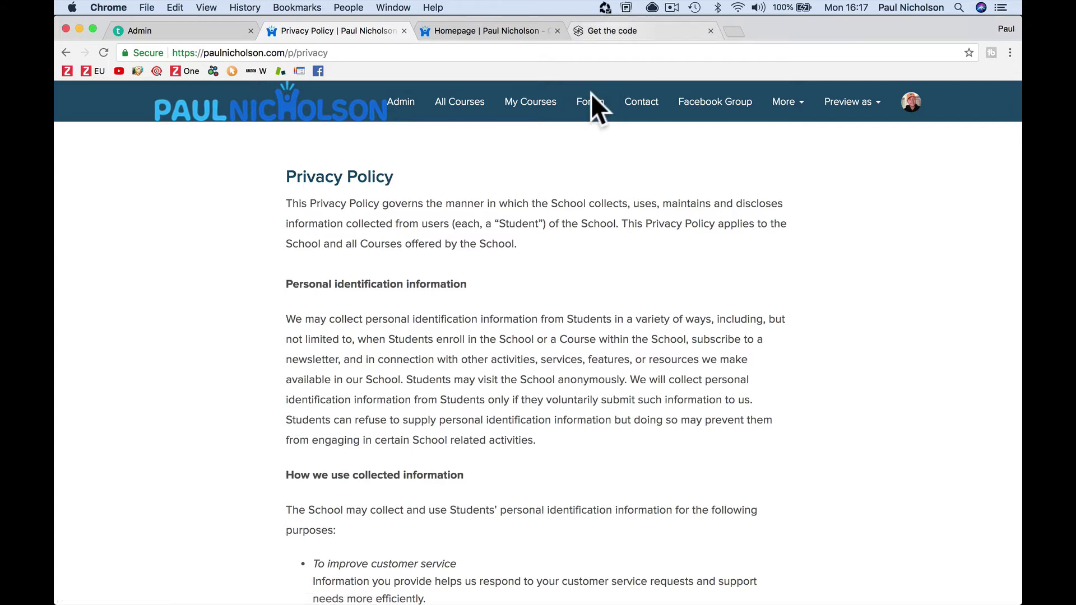
key("ctrl+Tab")
scroll(426, 185, "up", 6)
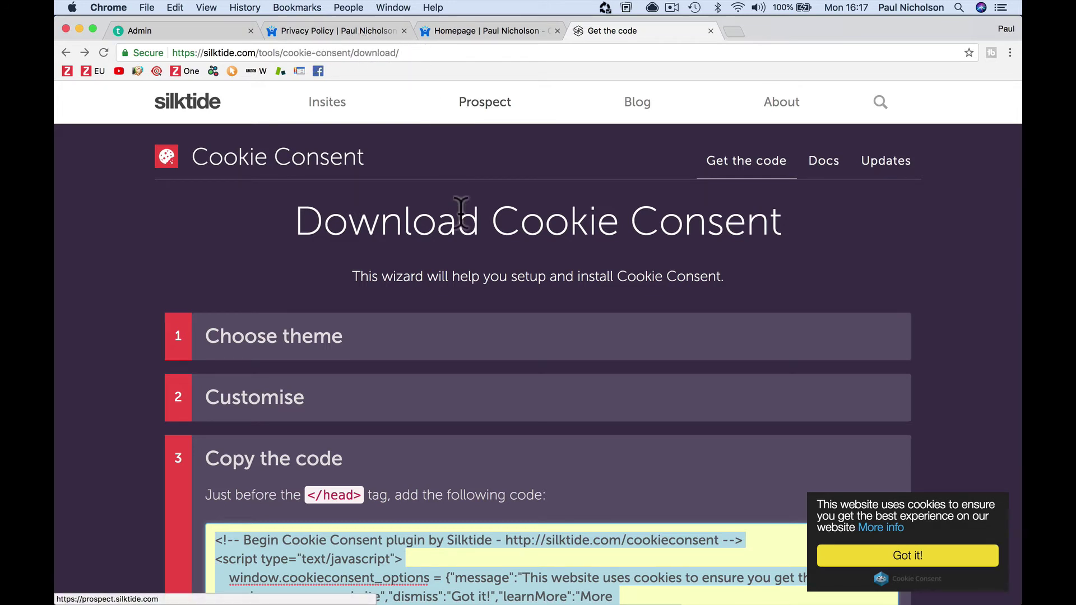
scroll(480, 291, "down", 5)
left_click(409, 228)
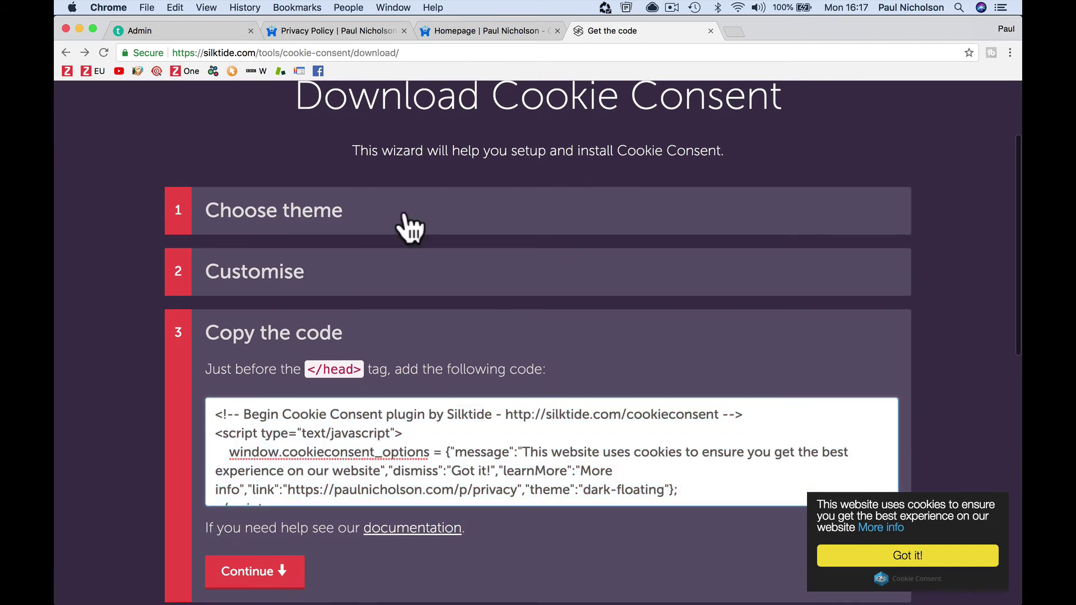
scroll(408, 336, "down", 3)
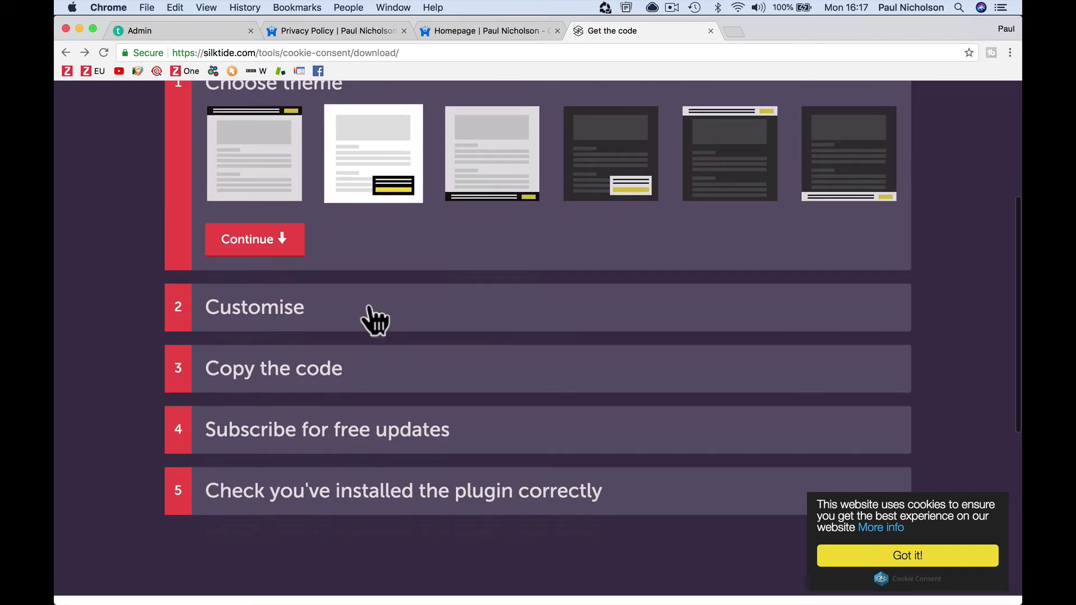
left_click(376, 320)
scroll(392, 392, "down", 3)
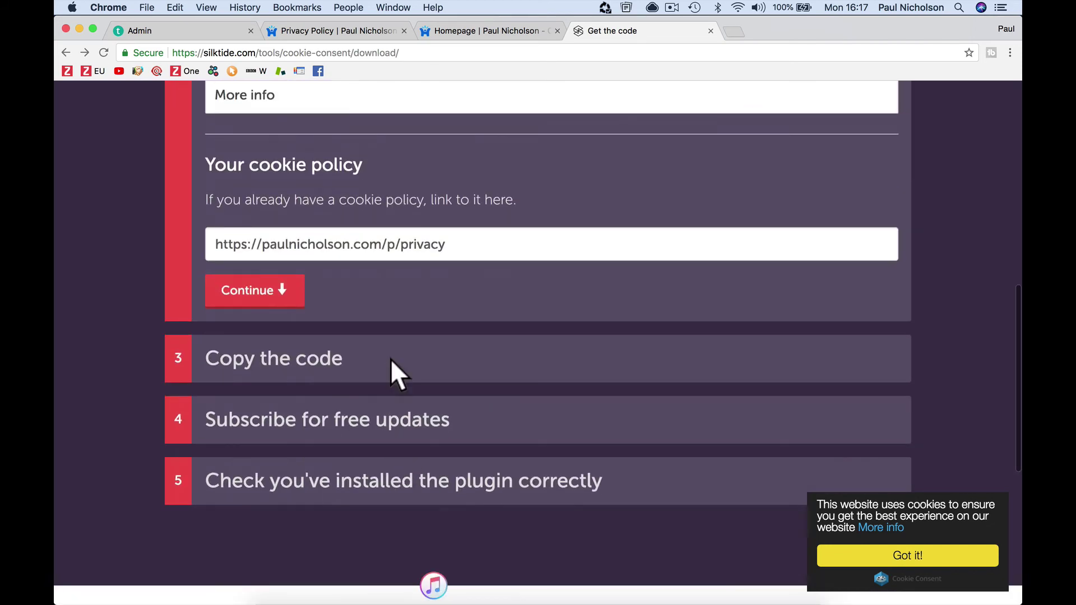
left_click(391, 369)
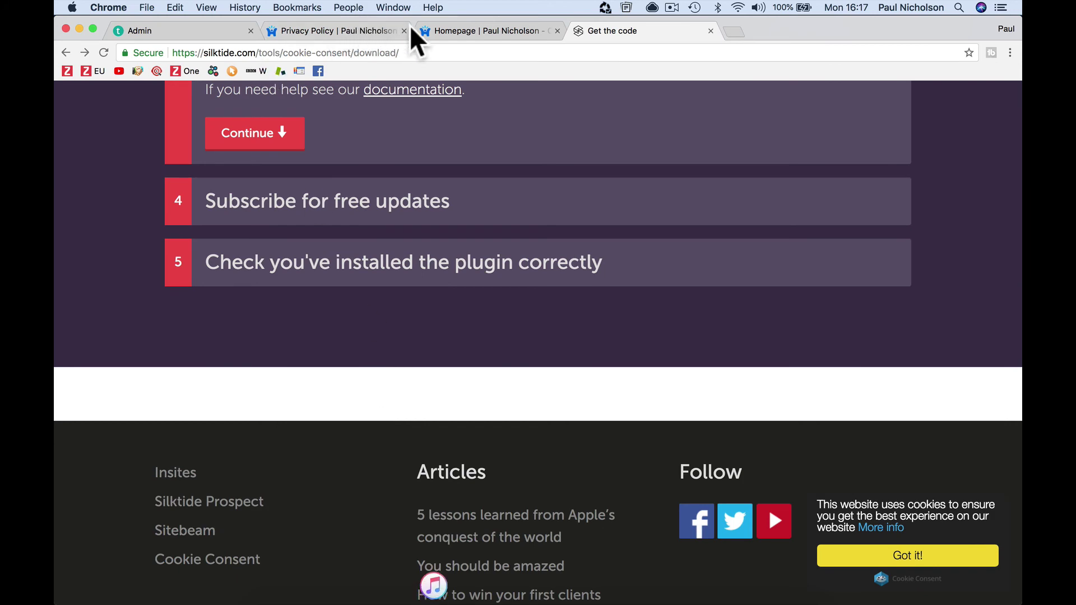